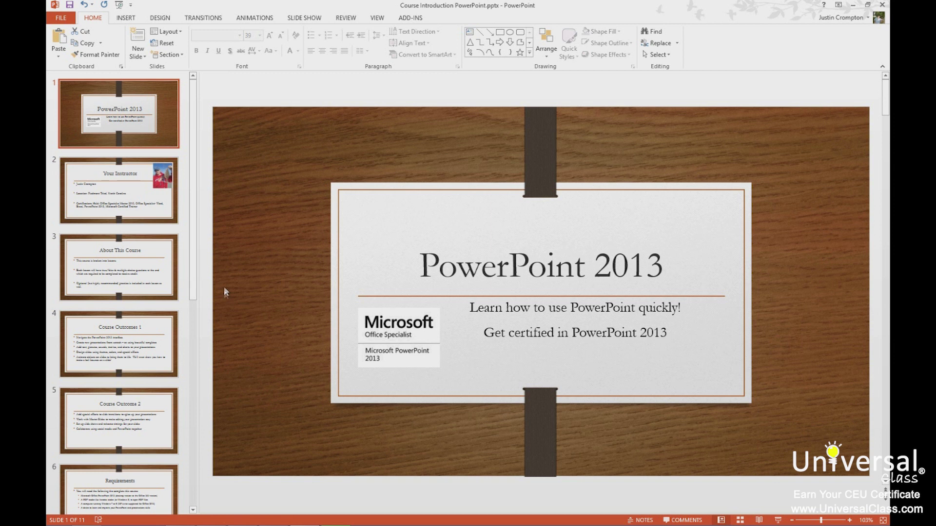
- Scroll to the end of the thumbnails and display slide 11, the empty last slide
left_click_drag(198, 238, 189, 448)
left_click(151, 455)
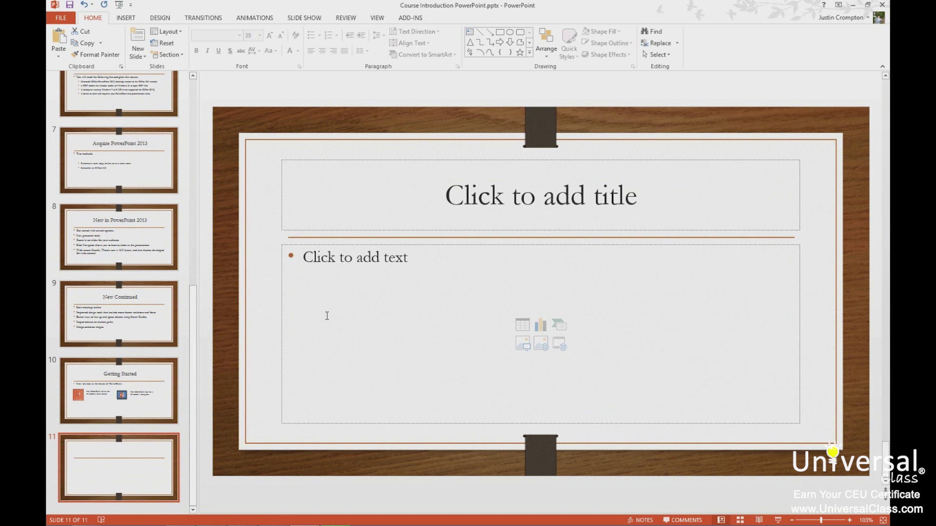
- Title slide 11 'PowerPoint 2013' and add the bullet 'To enter text just click and type into a text box.'
left_click(541, 205)
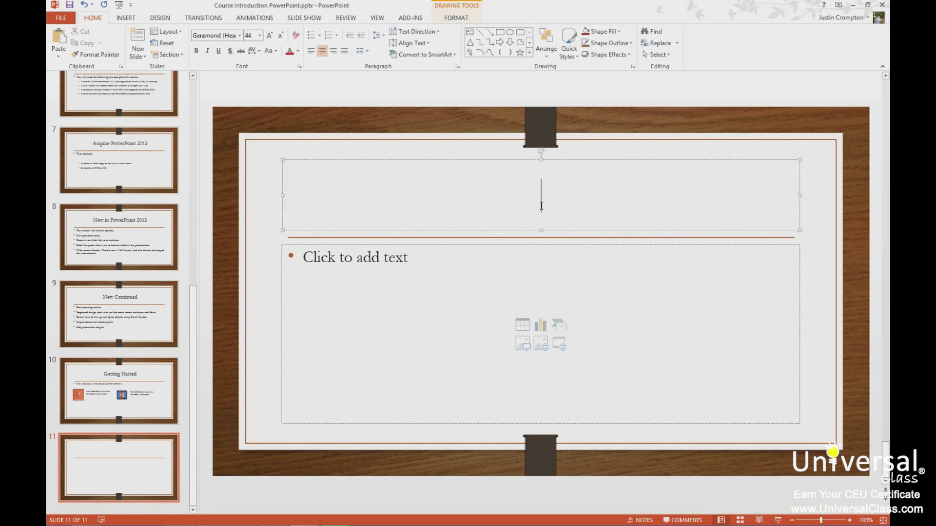
type("PowerPoint 2013")
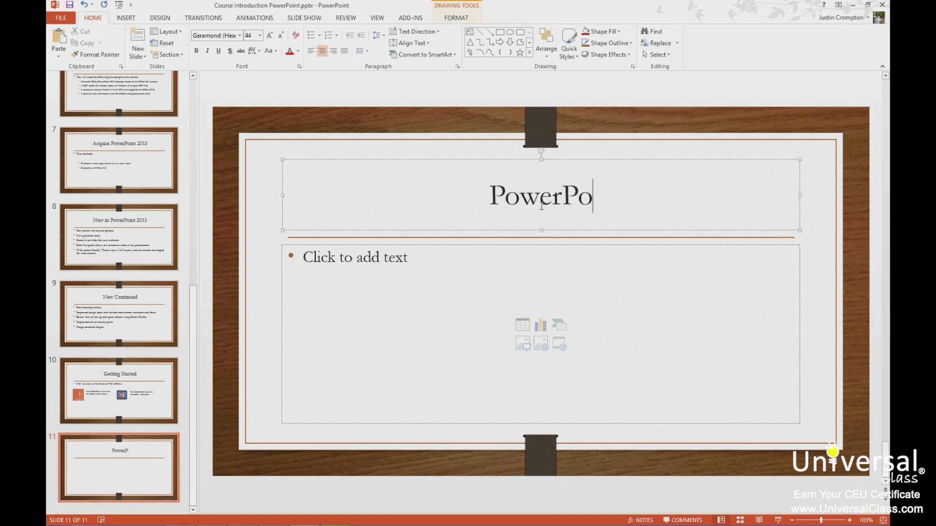
left_click(467, 288)
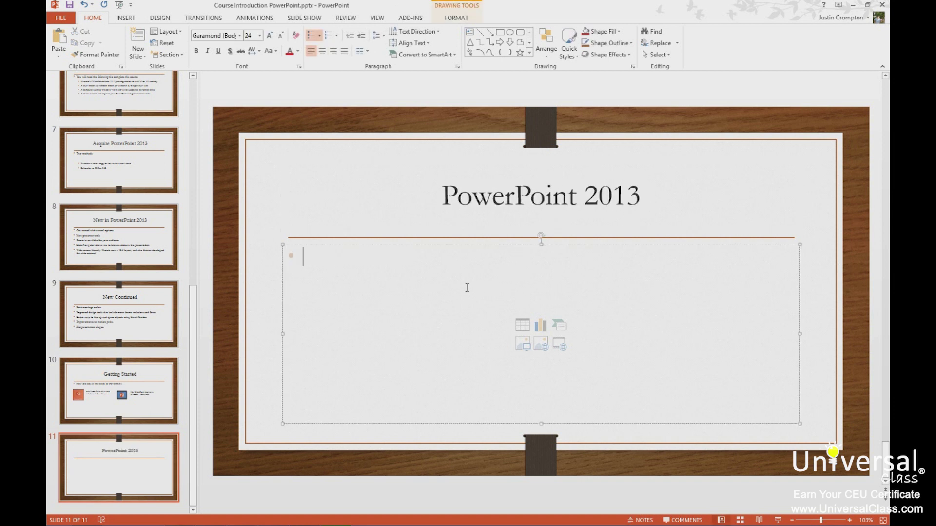
type("To enter ")
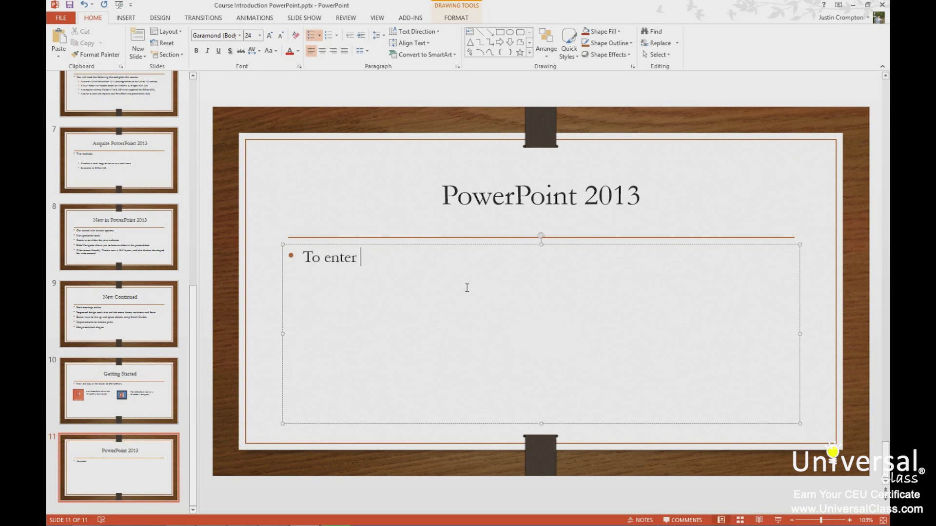
type("text just click and type into a")
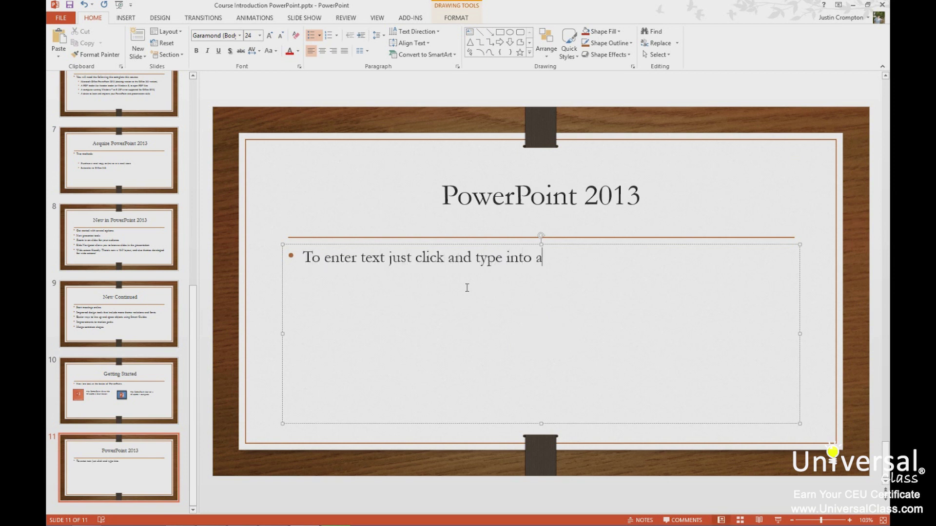
type(" text box.")
left_click_drag(604, 257, 262, 268)
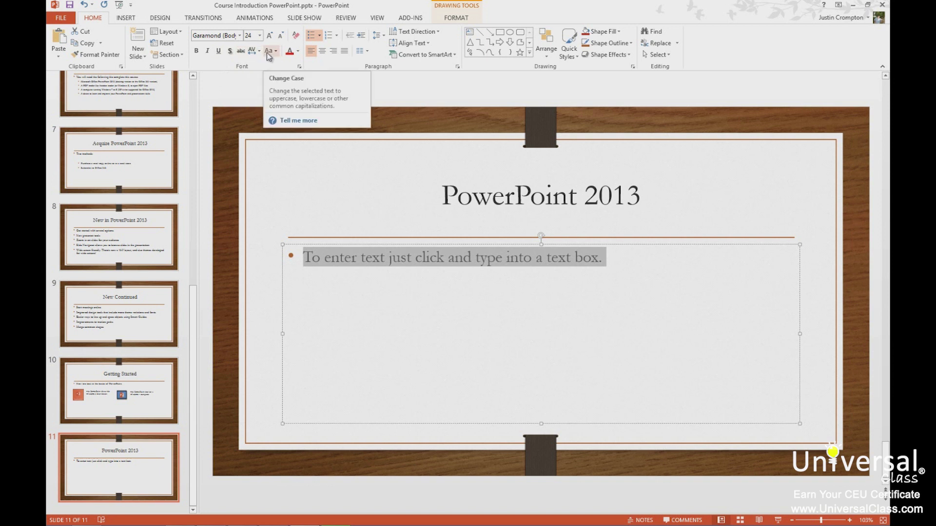
left_click(300, 68)
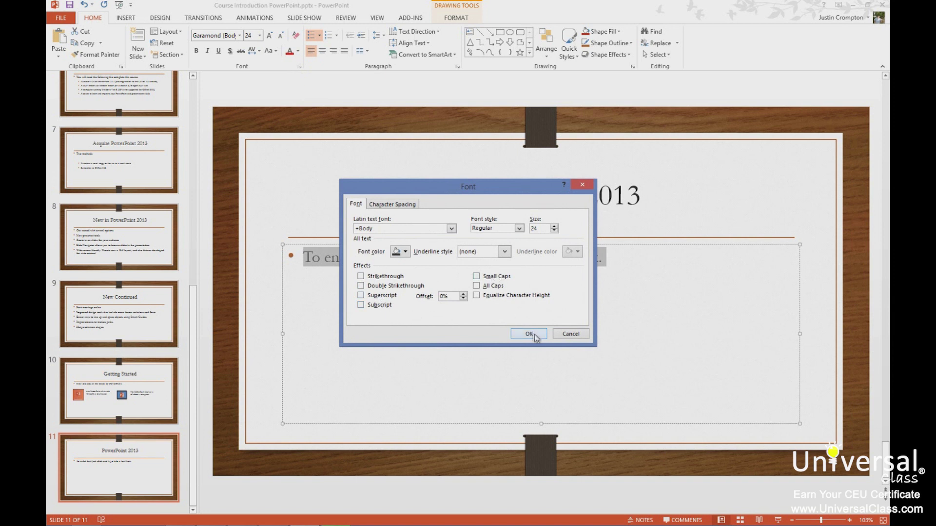
left_click(567, 335)
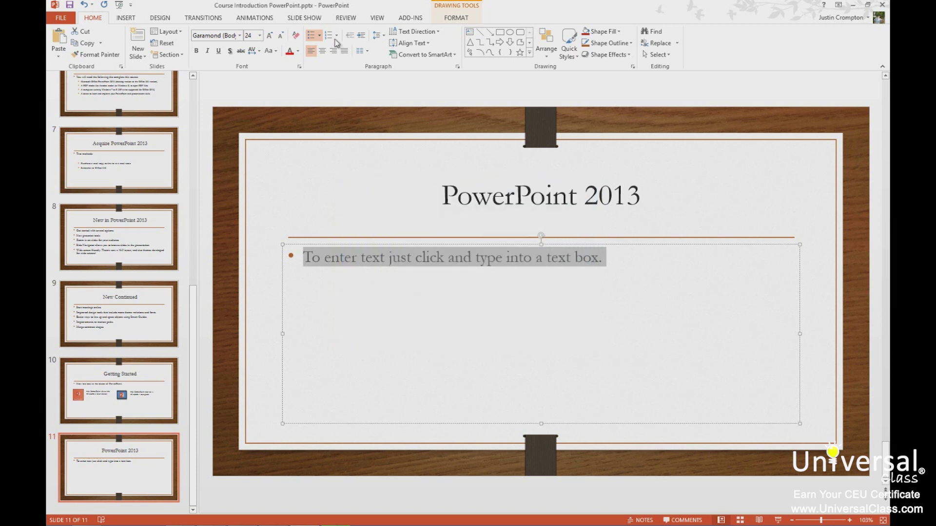
- Apply the Baskerville Old Face font to the selected bullet text
left_click(240, 35)
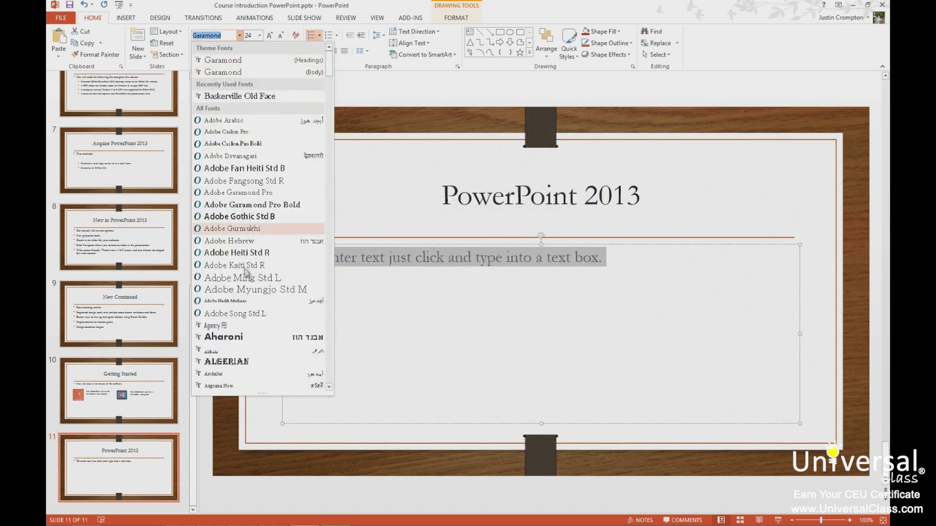
scroll(258, 326, "down", 5)
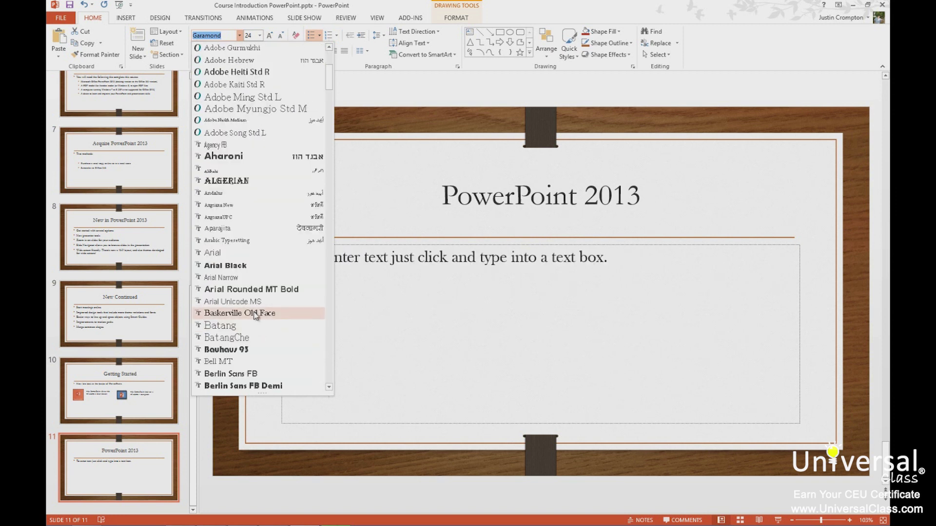
left_click(262, 312)
right_click(551, 261)
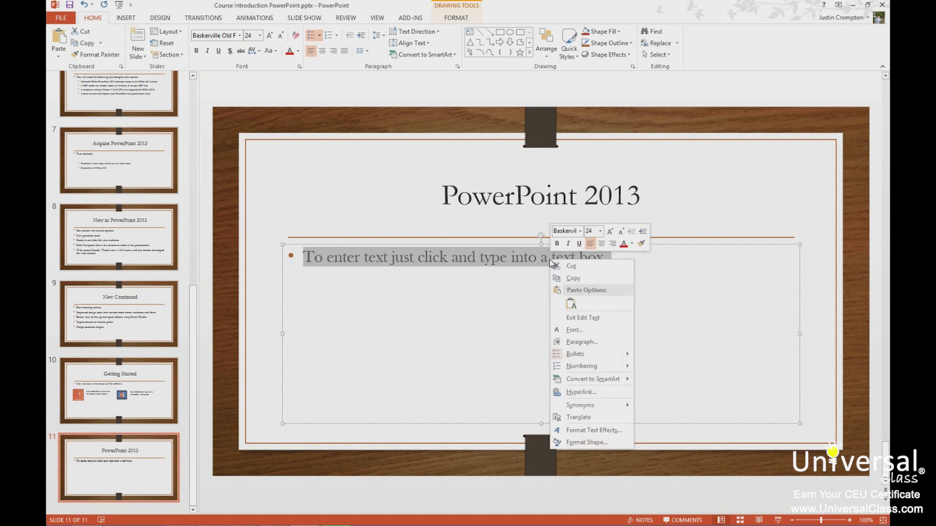
left_click(580, 231)
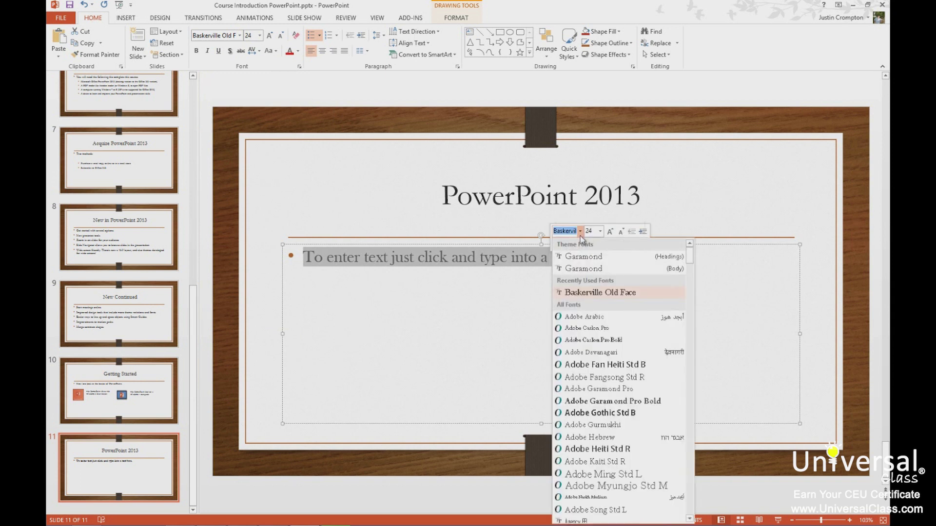
left_click(564, 292)
- Reselect the whole bullet line and change its font to Bauhaus 93
left_click(612, 259)
left_click_drag(612, 258, 303, 242)
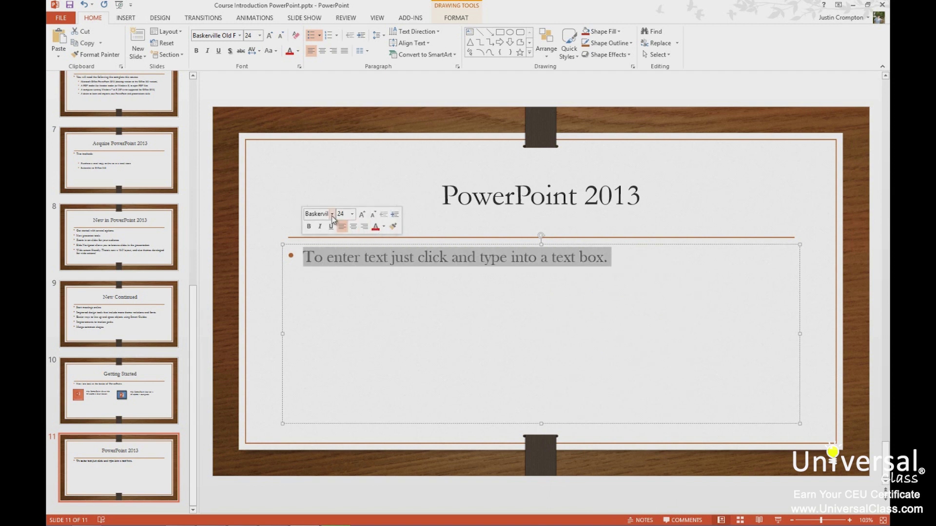
left_click(332, 214)
scroll(349, 350, "down", 8)
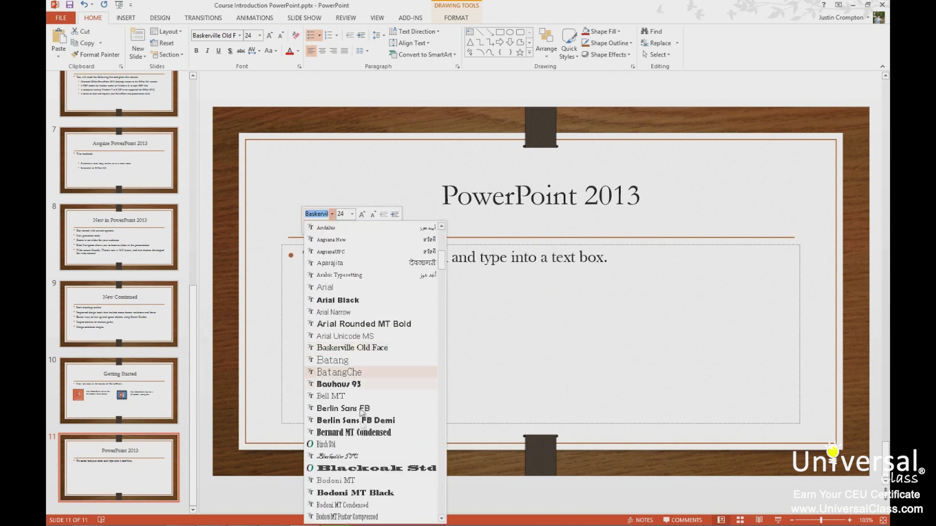
left_click(358, 385)
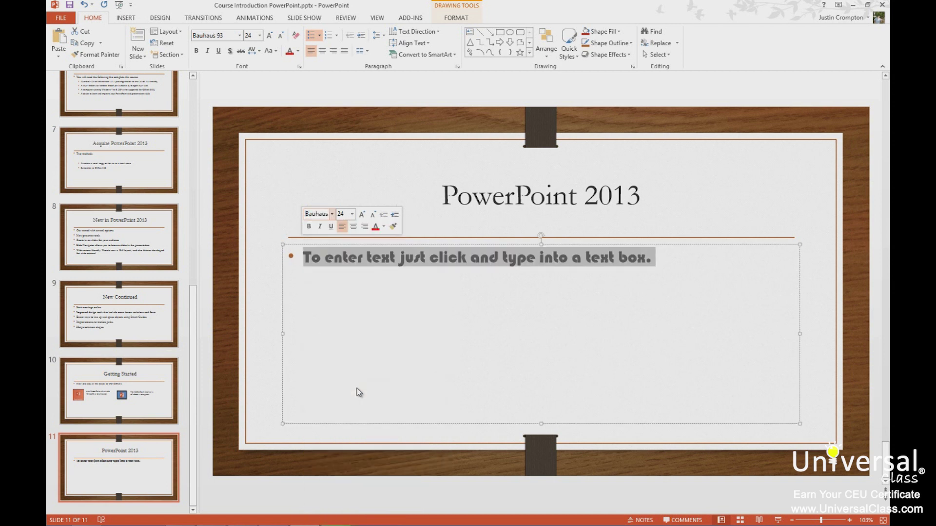
left_click(505, 349)
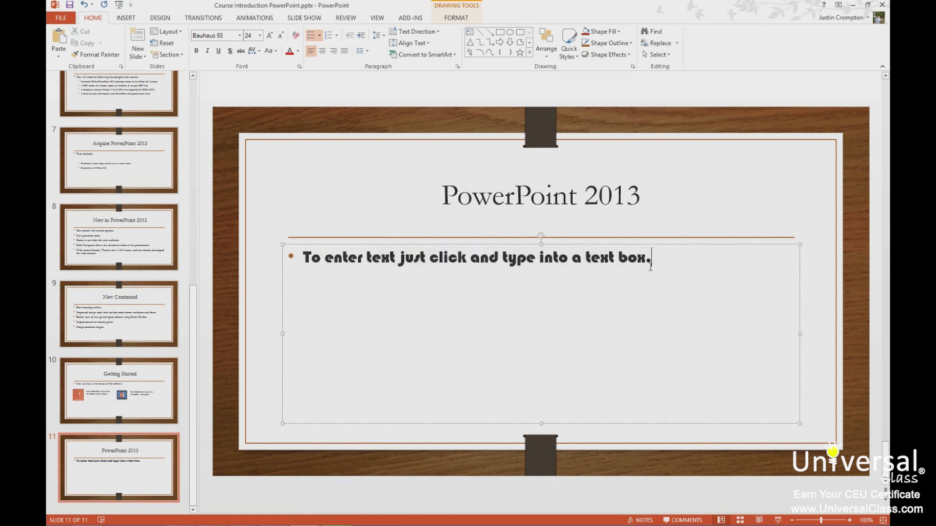
left_click_drag(653, 257, 192, 301)
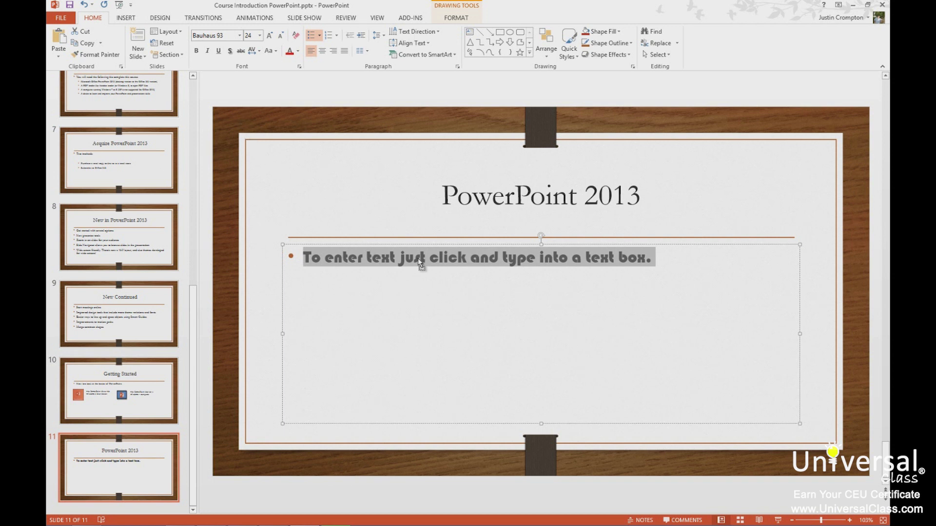
- Select the whole bullet line and browse its font colours, cancelling the More Colors picker
right_click(420, 262)
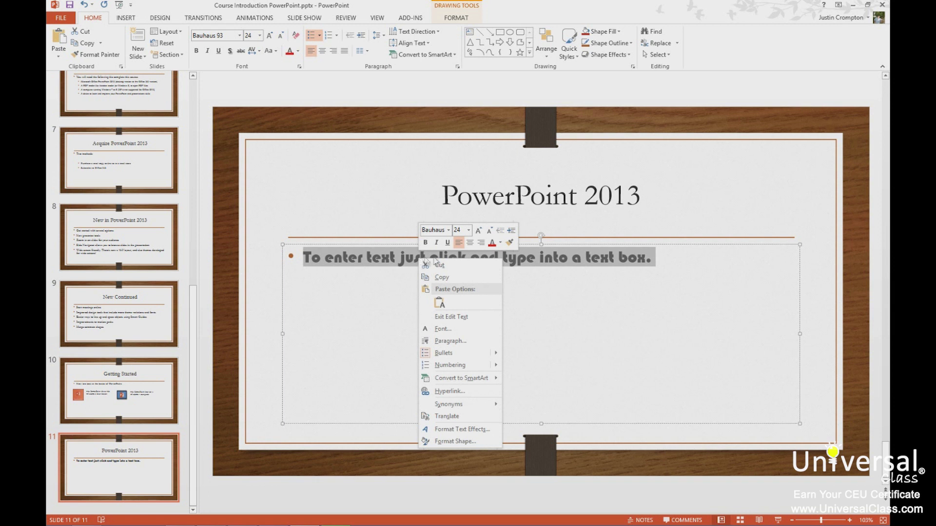
left_click(696, 306)
left_click(672, 260)
left_click_drag(670, 259, 310, 272)
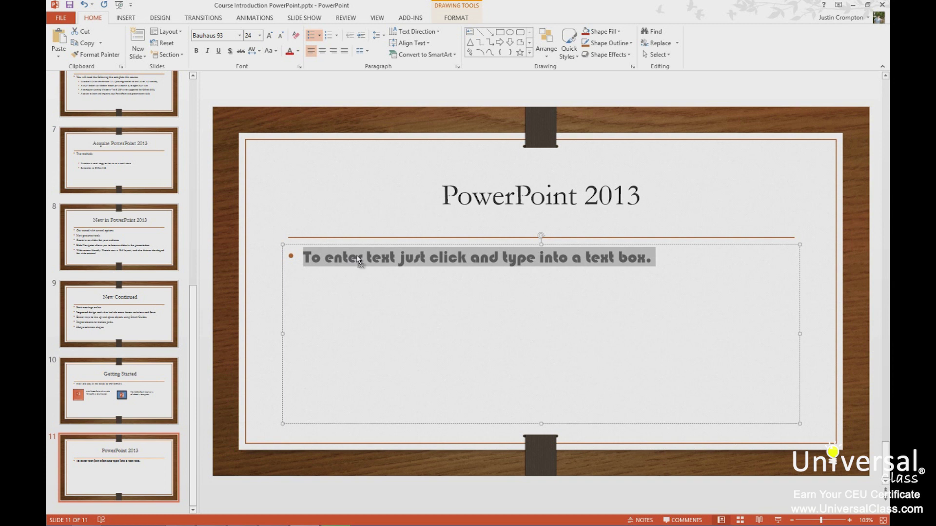
right_click(359, 259)
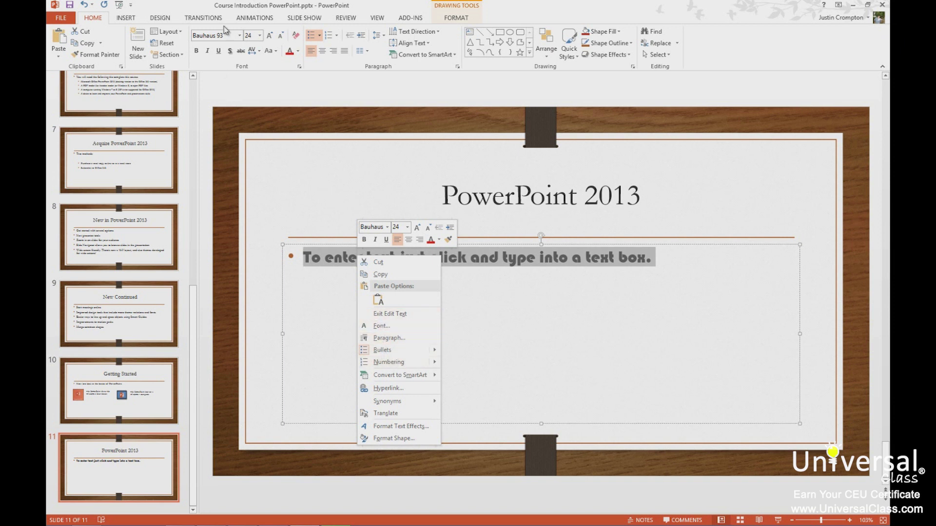
left_click(439, 239)
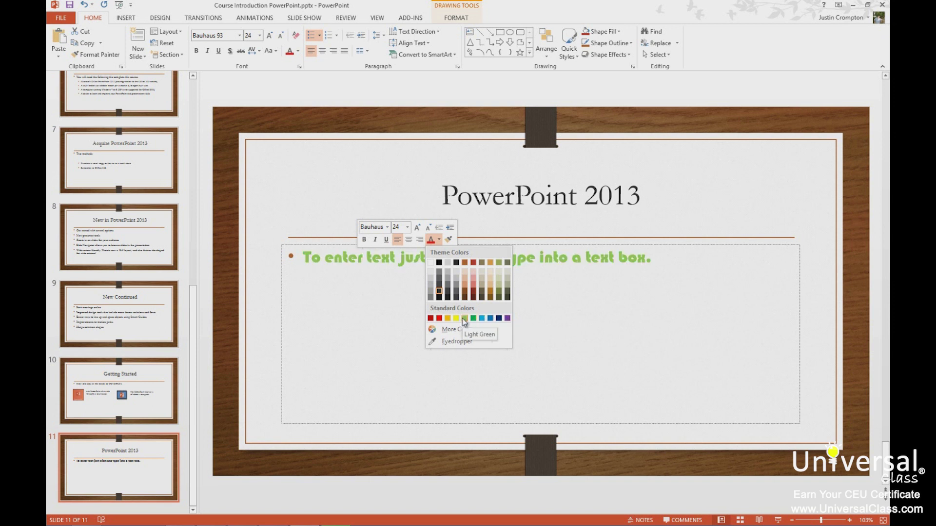
left_click(450, 330)
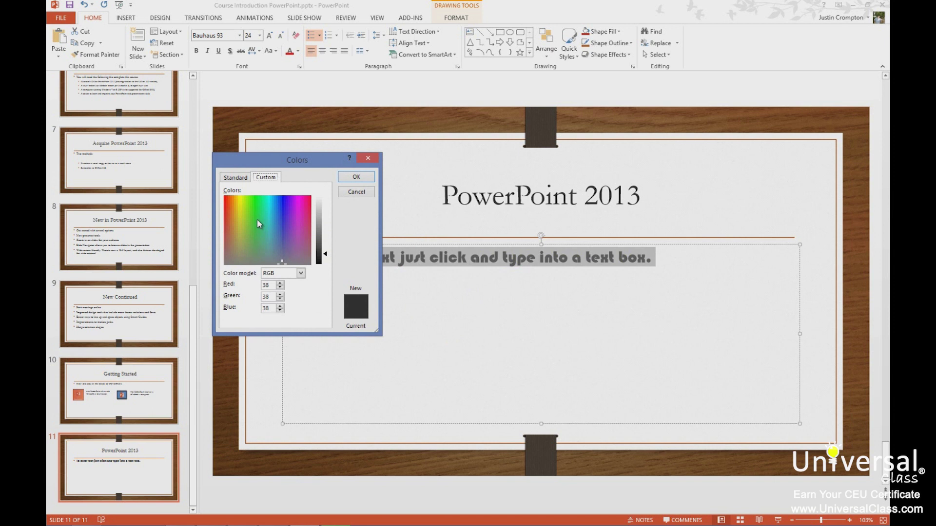
left_click(356, 191)
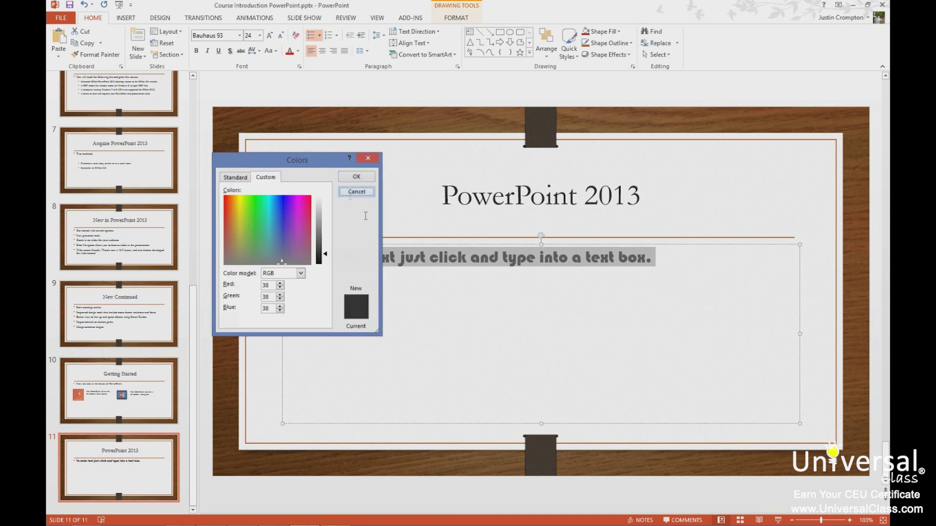
right_click(468, 263)
- Colour the bullet text red, then briefly select the 'PowerPoint 2013' title
left_click(541, 245)
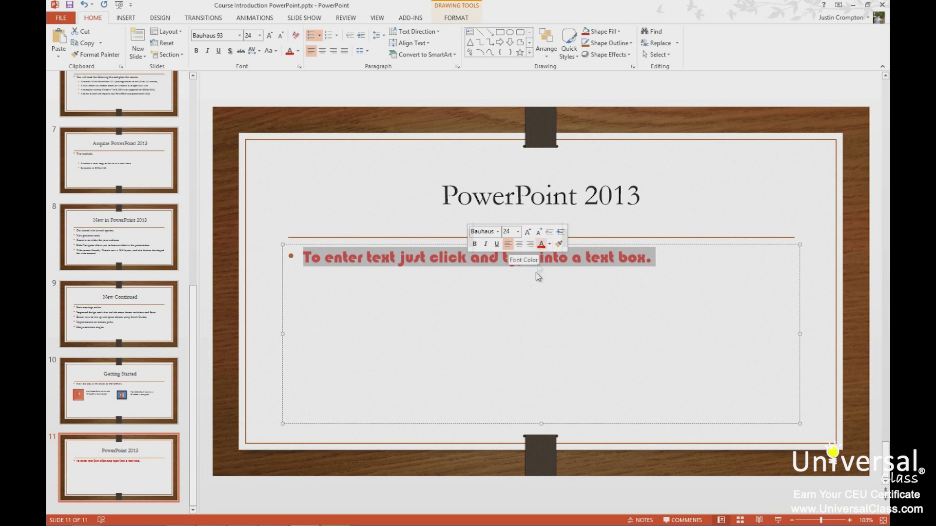
left_click(531, 294)
left_click(554, 181)
left_click(641, 195)
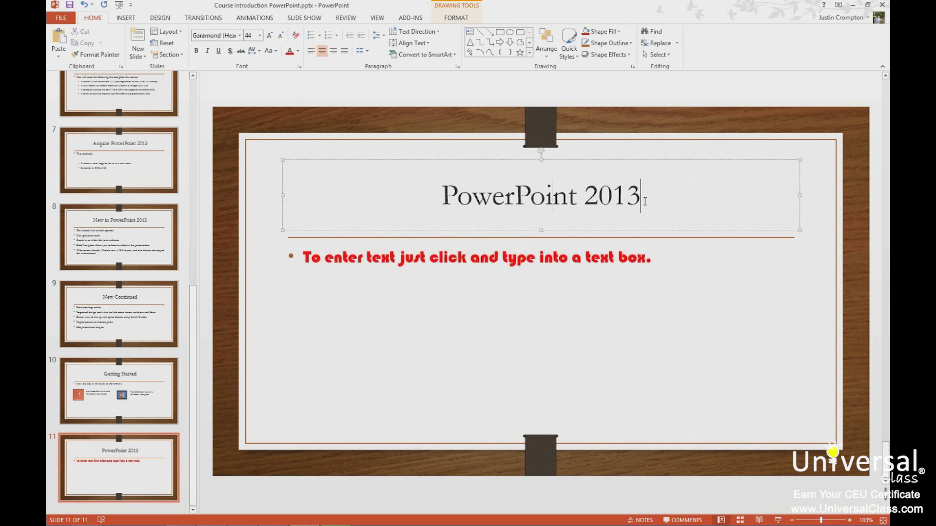
left_click_drag(641, 195, 376, 187)
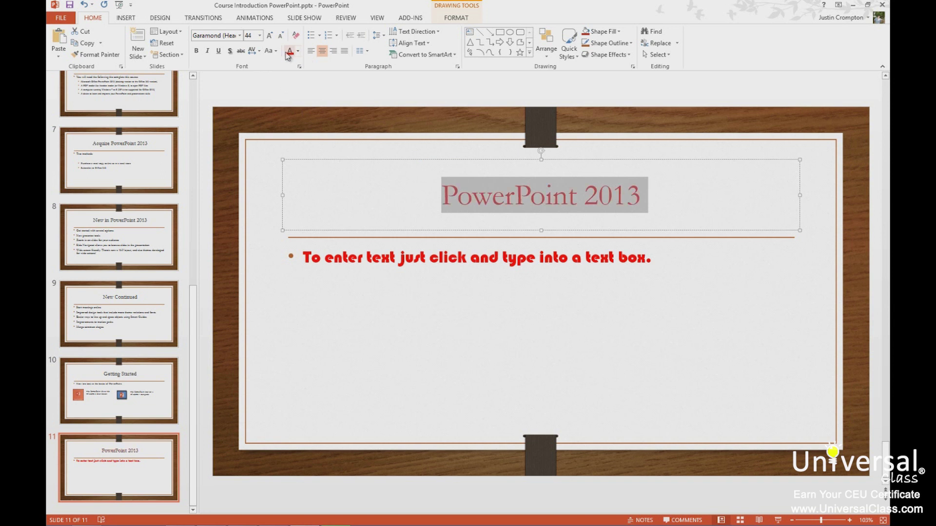
left_click(350, 259)
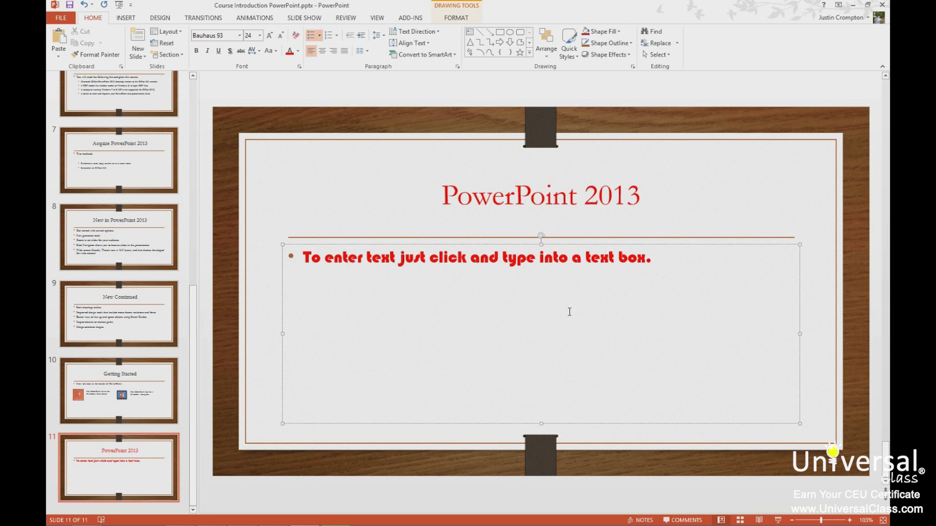
- Select the phrase 'click and type into a text box.' and show its shortcut menu
double_click(633, 257)
left_click_drag(516, 275, 431, 279)
right_click(434, 280)
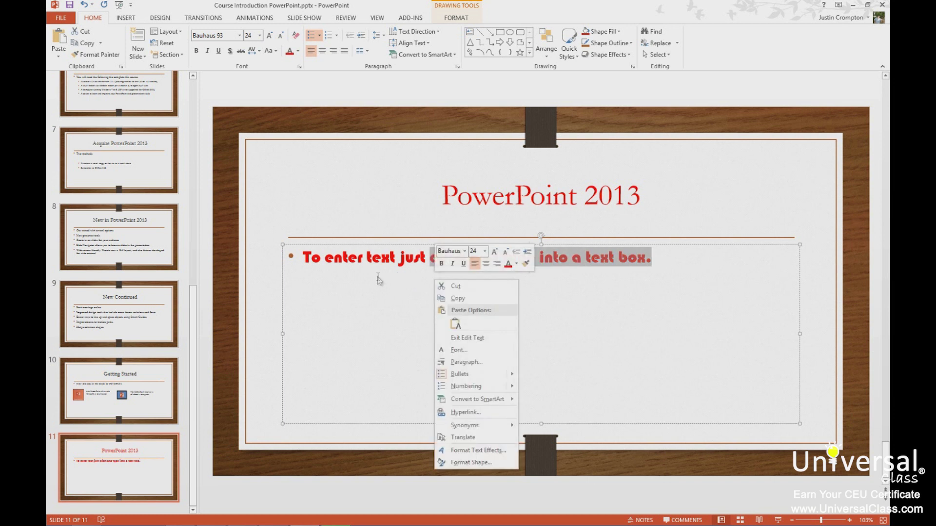
key("Escape")
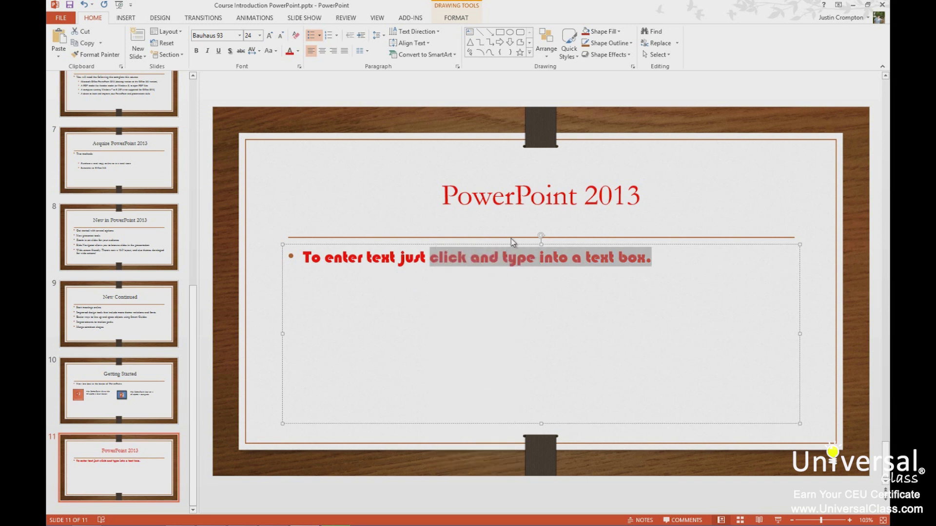
right_click(514, 260)
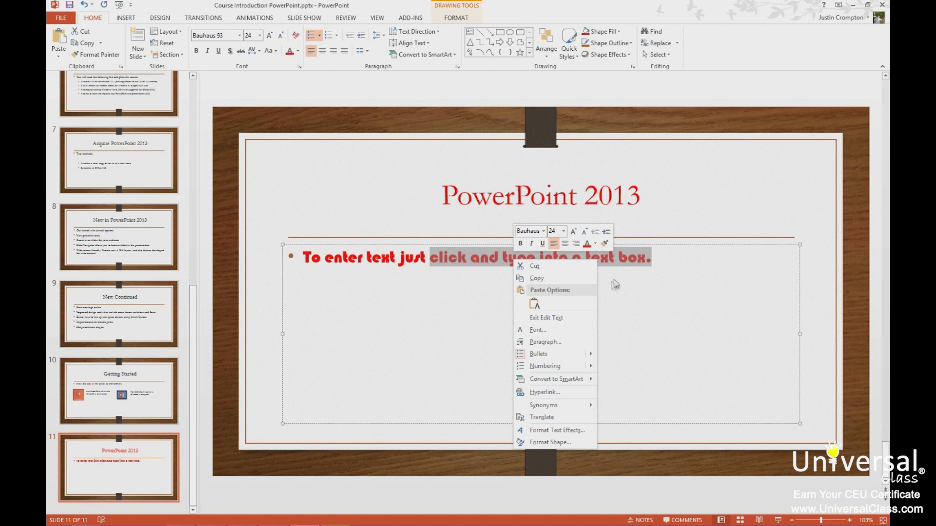
- Use Format Painter to copy the red formatting onto slide 8's first bullet, then return to slide 11
left_click(606, 245)
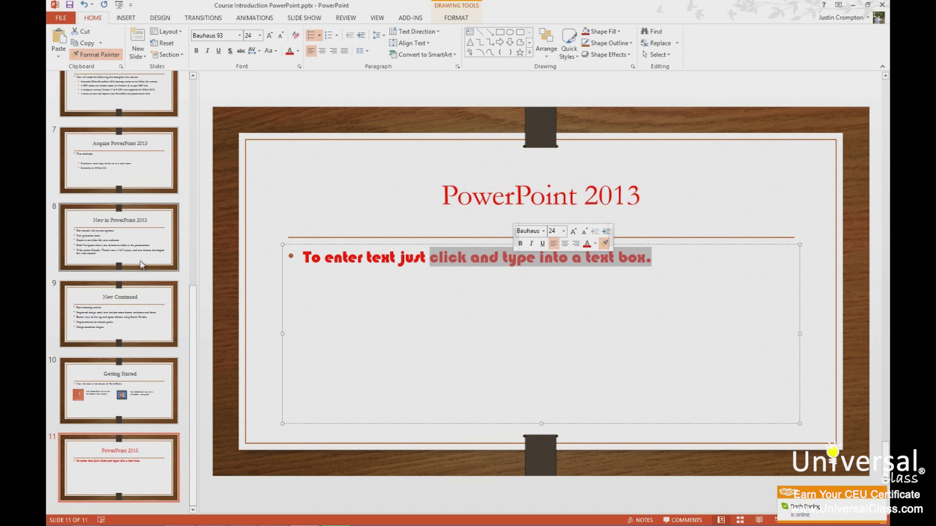
left_click(139, 244)
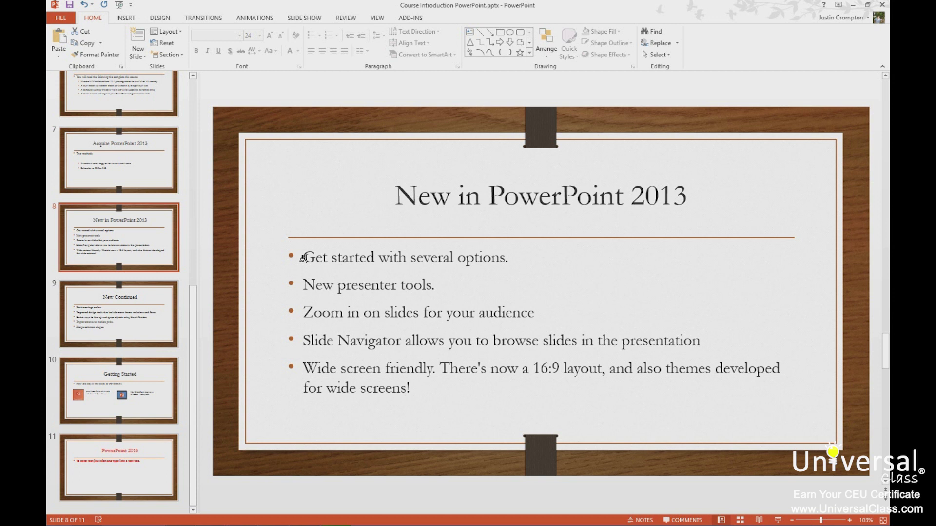
left_click_drag(303, 258, 512, 266)
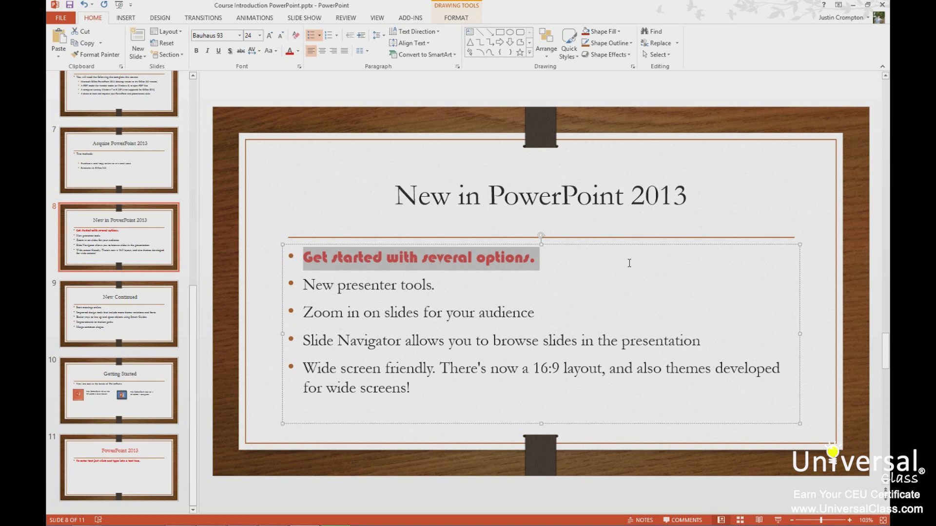
left_click_drag(466, 287, 319, 286)
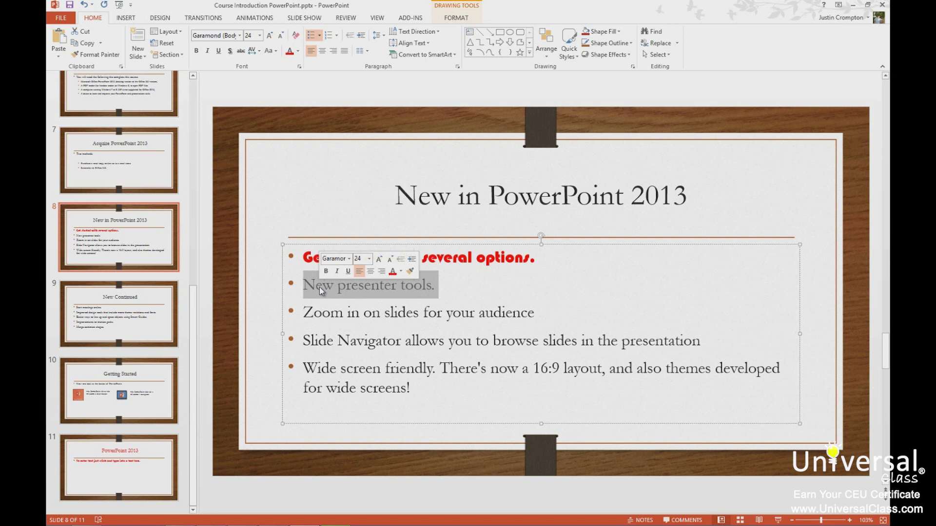
left_click(117, 476)
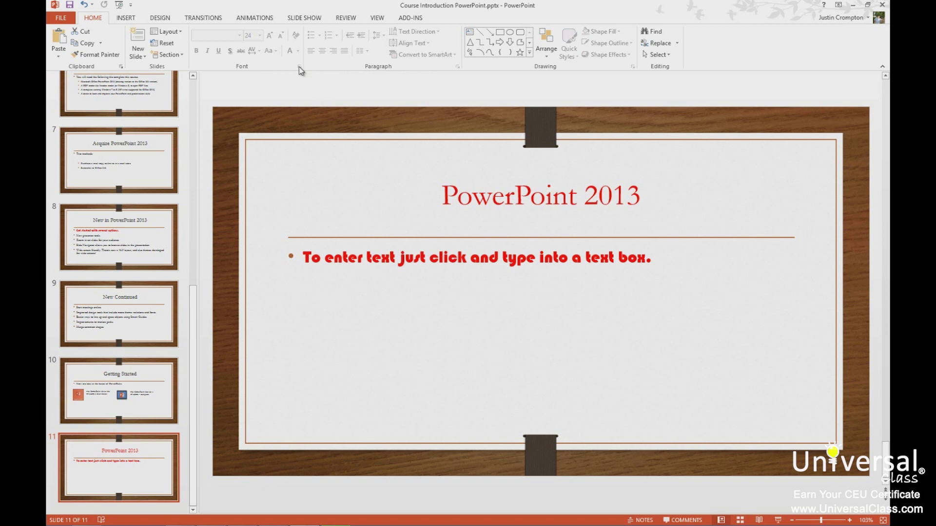
left_click(460, 252)
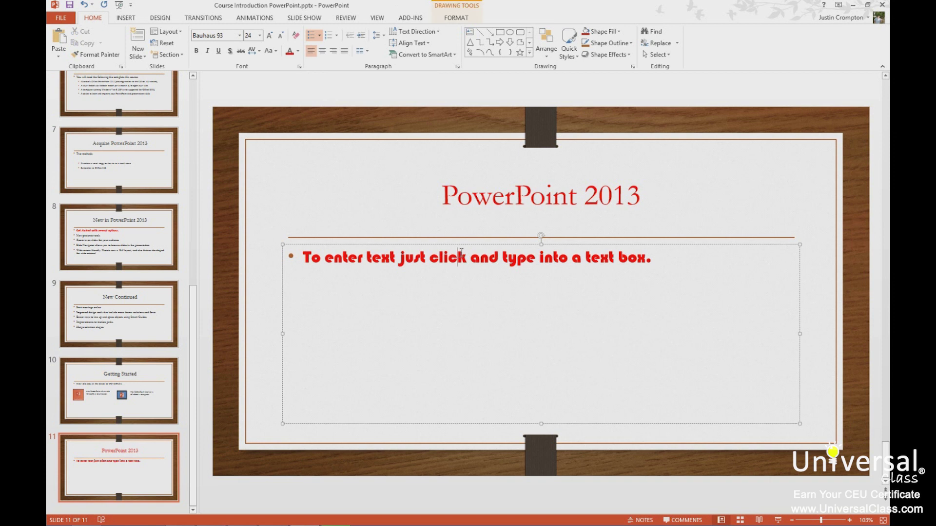
left_click(351, 181)
left_click(266, 201)
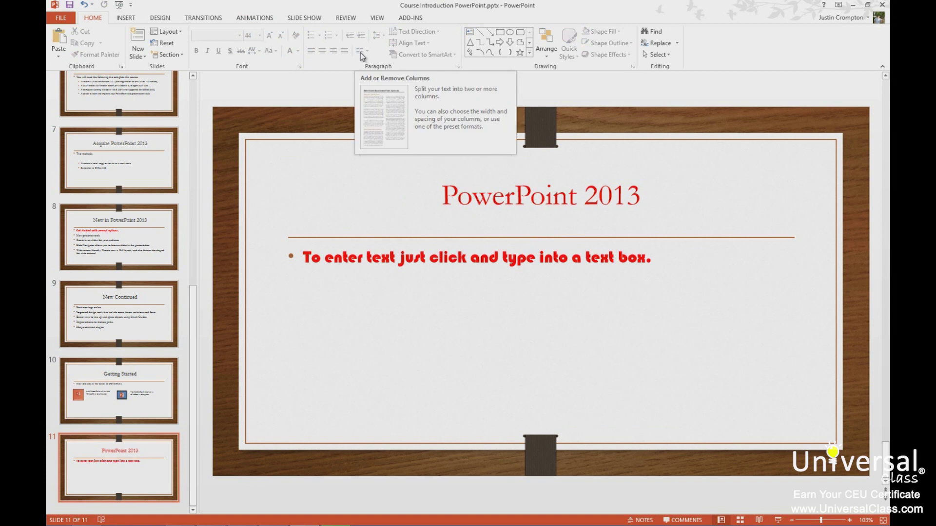
left_click(457, 257)
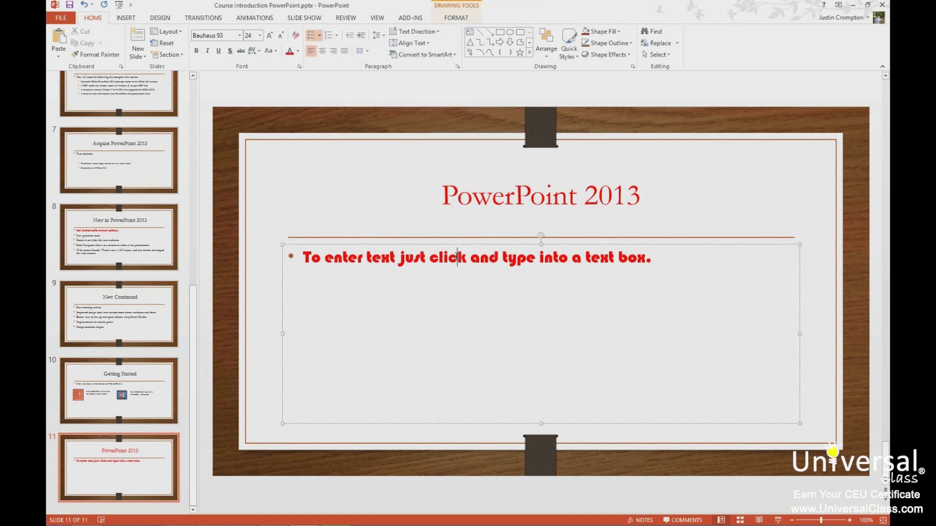
left_click(299, 66)
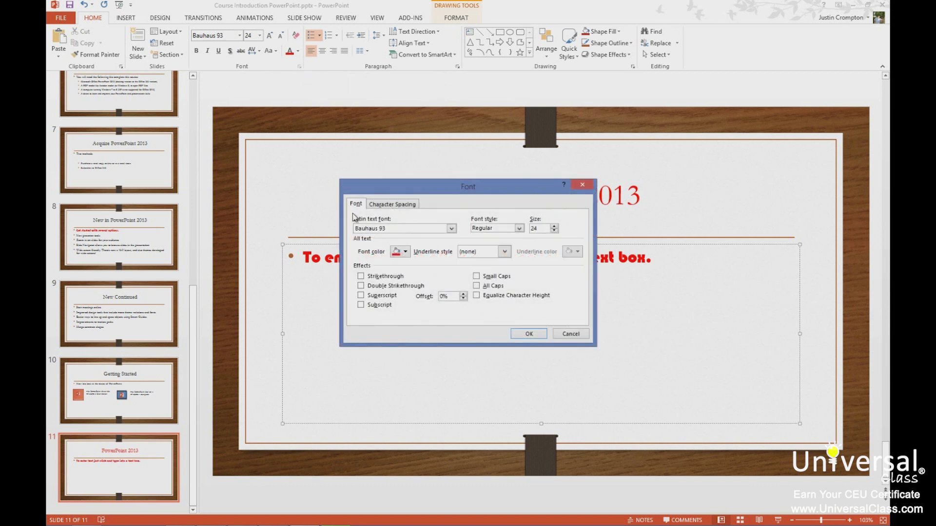
left_click(385, 286)
left_click(385, 296)
left_click(379, 296)
left_click(375, 286)
left_click(573, 337)
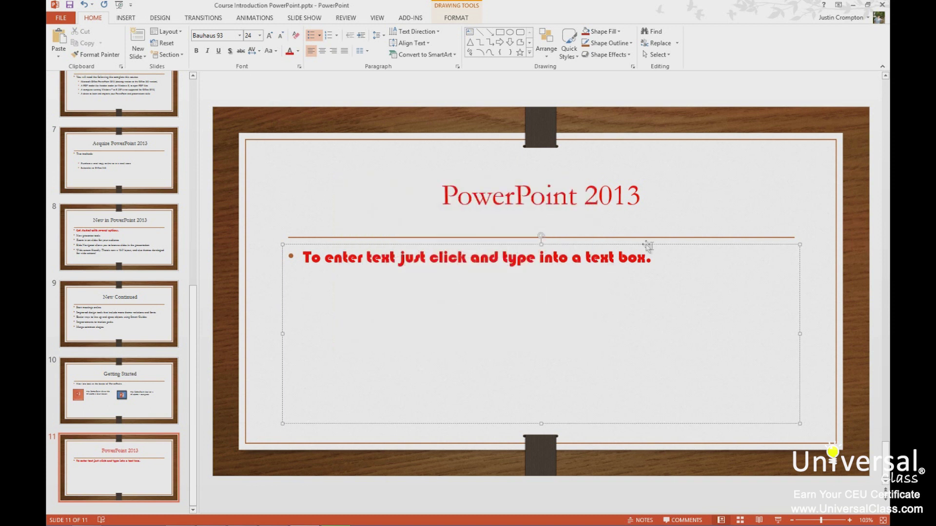
left_click_drag(653, 258, 300, 259)
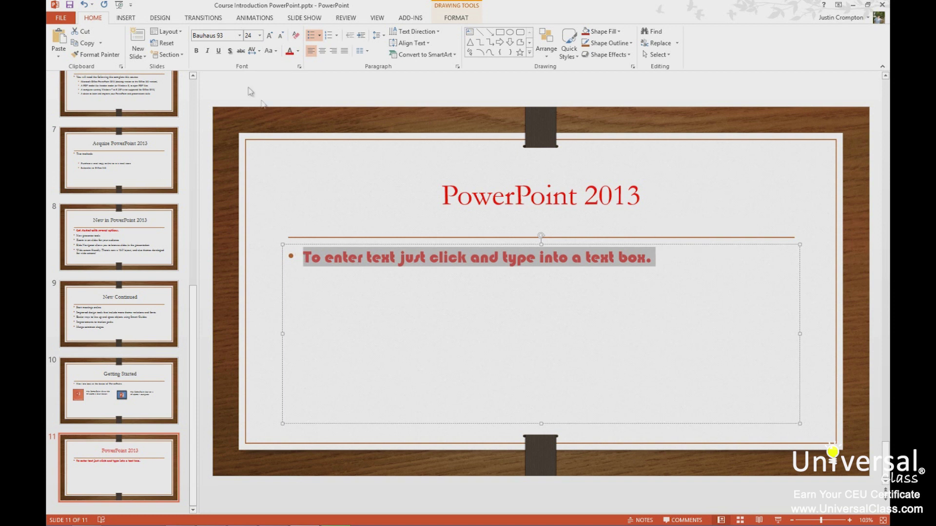
left_click(243, 52)
left_click(243, 51)
- Add a new blank slide 12 after slide 11, ready to draw a text box
left_click(676, 268)
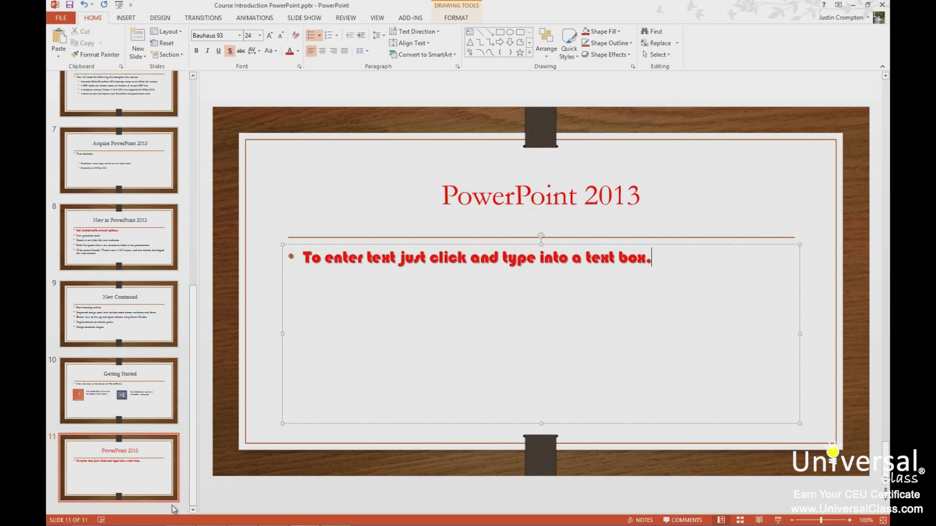
left_click(139, 58)
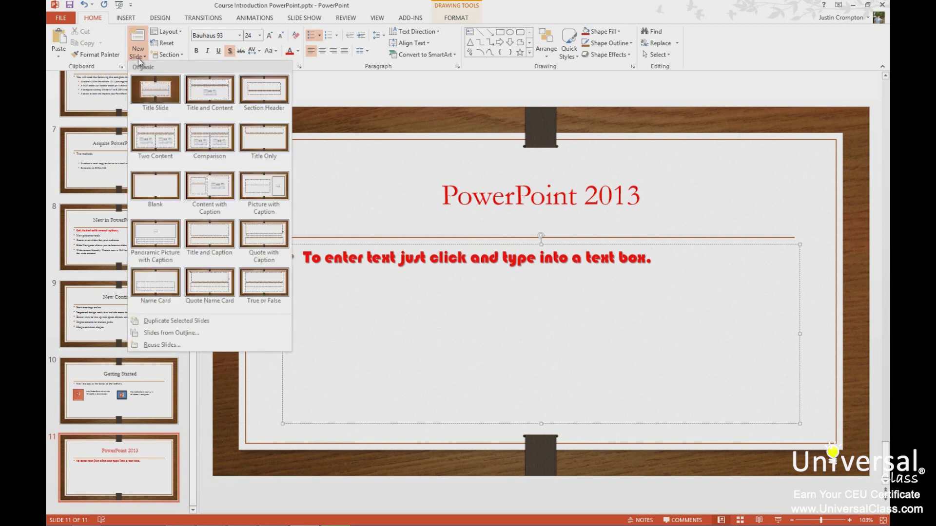
left_click(162, 215)
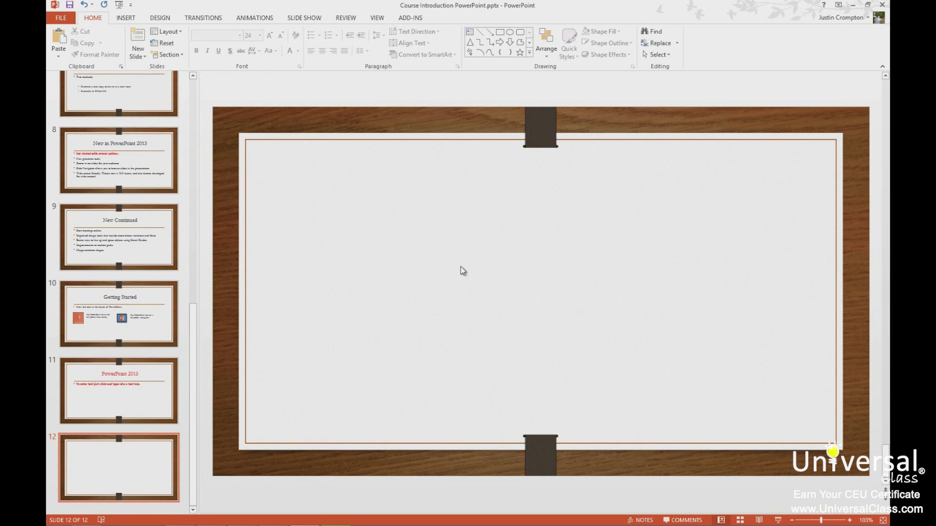
right_click(492, 210)
left_click(429, 223)
left_click(125, 18)
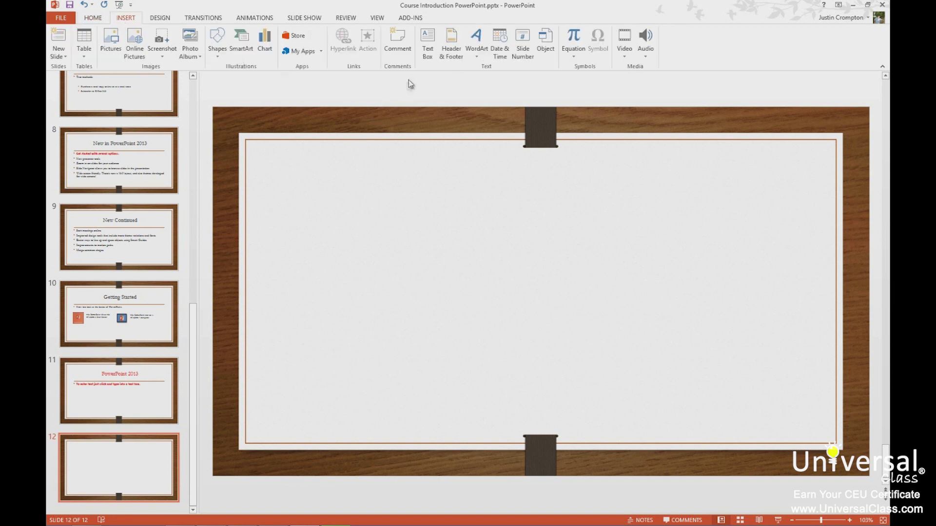
left_click(428, 40)
- Draw a text box on slide 12 reading 'this is some text.' and widen it to the slide's edges
mouse_move(366, 185)
left_mouse_down()
mouse_move(650, 310)
mouse_move(756, 317)
mouse_move(757, 327)
left_mouse_up()
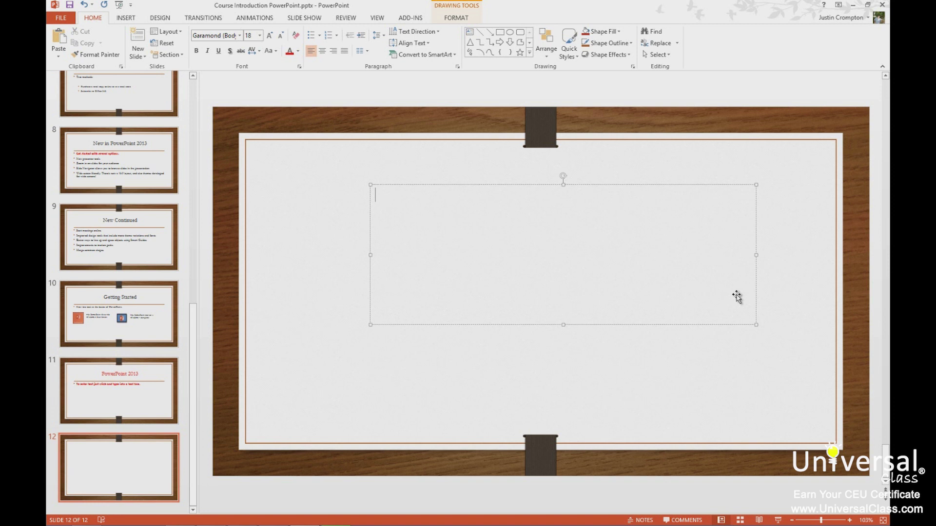
type("t")
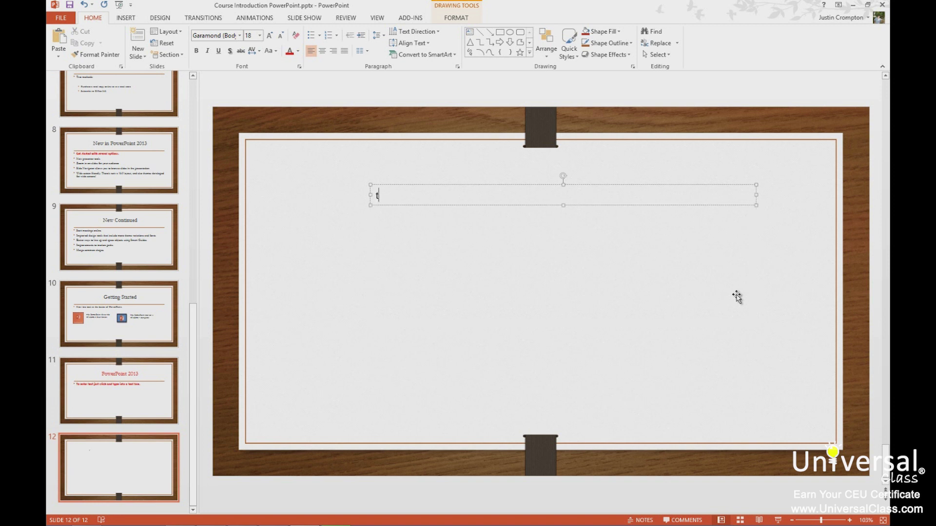
type("his is some text.")
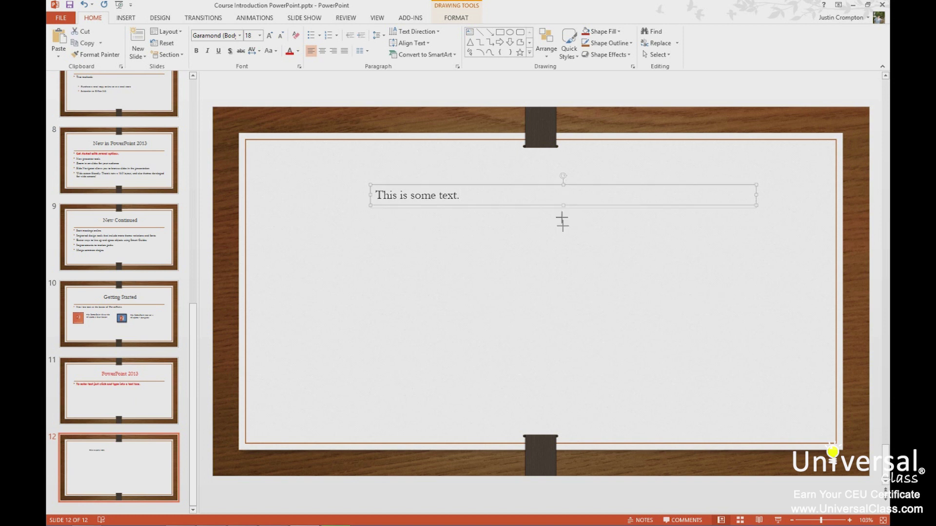
left_click_drag(563, 222, 579, 255)
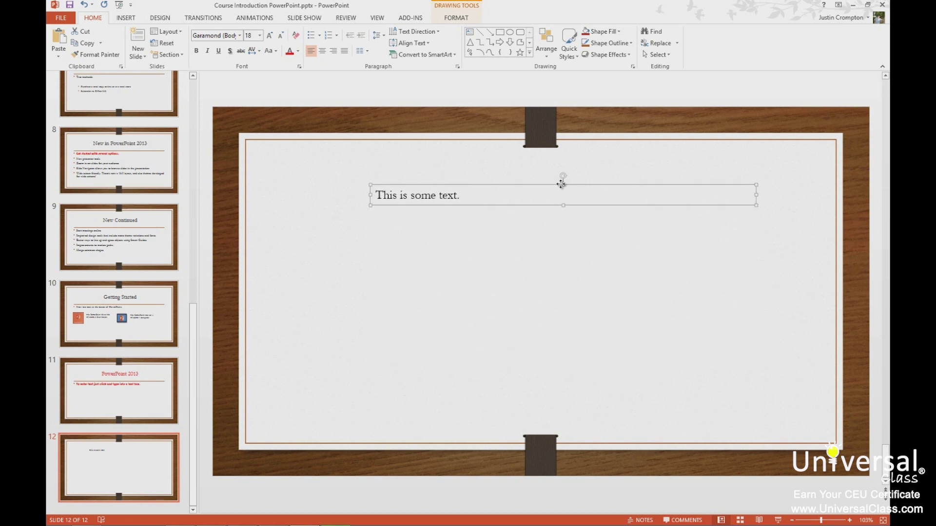
left_click_drag(563, 184, 564, 148)
left_click_drag(370, 194, 248, 185)
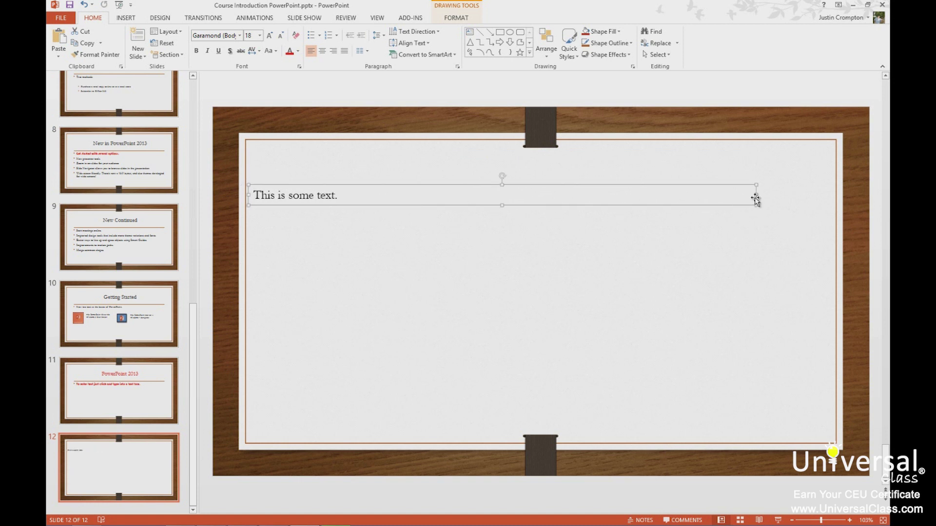
left_click_drag(756, 195, 836, 196)
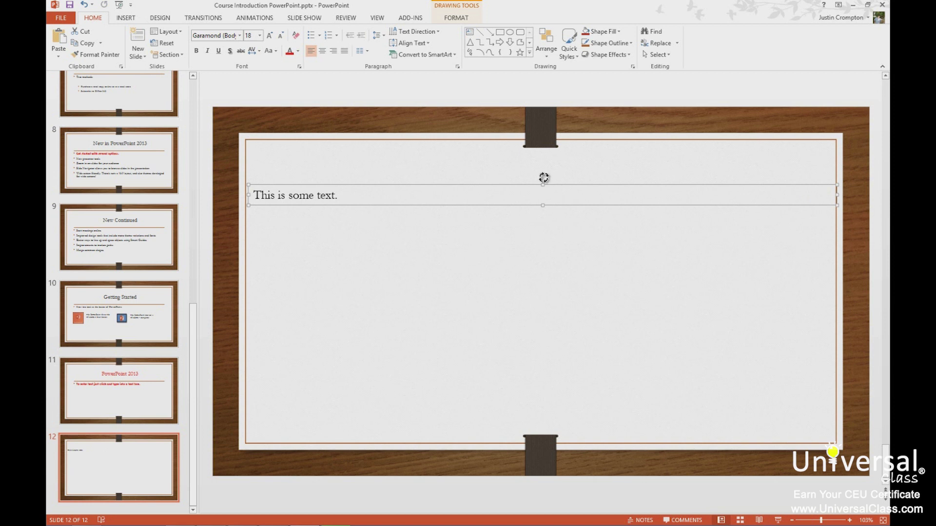
- Rotate the text box, undo the rotation, and go back to slide 11
left_click_drag(544, 178, 533, 174)
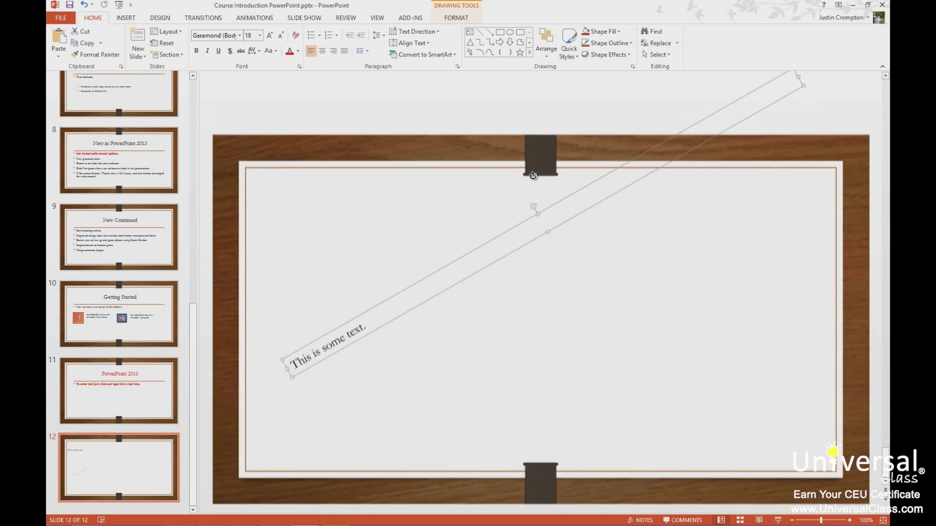
left_click(85, 5)
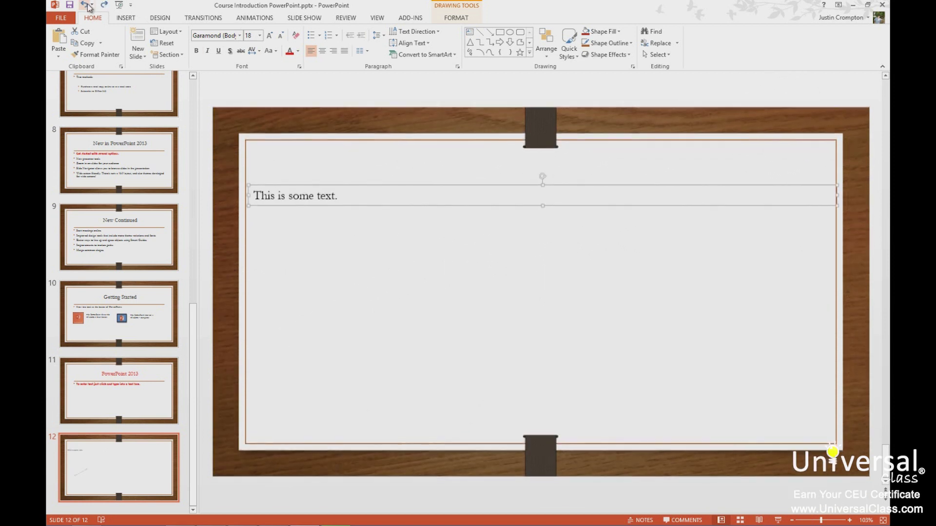
left_click(144, 377)
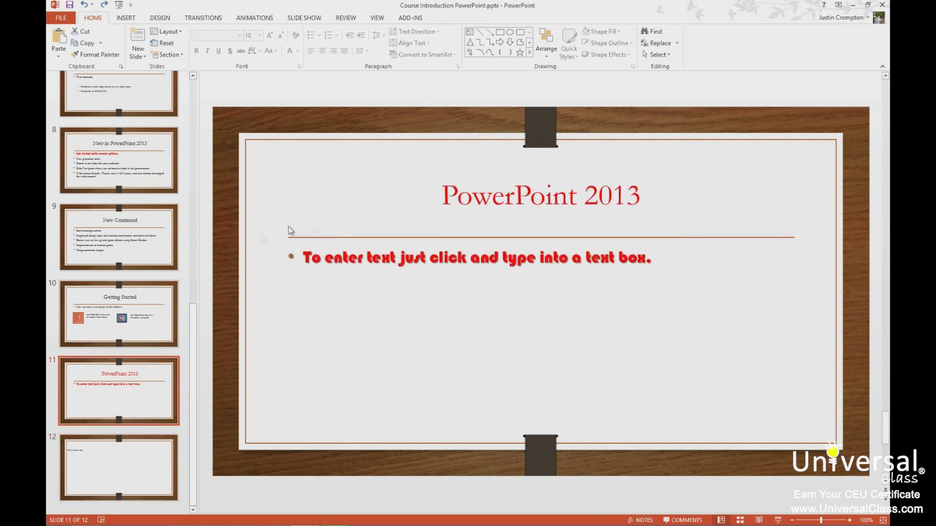
- Show the Format Shape text box options for slide 11's title via Text Direction's More Options
left_click(480, 198)
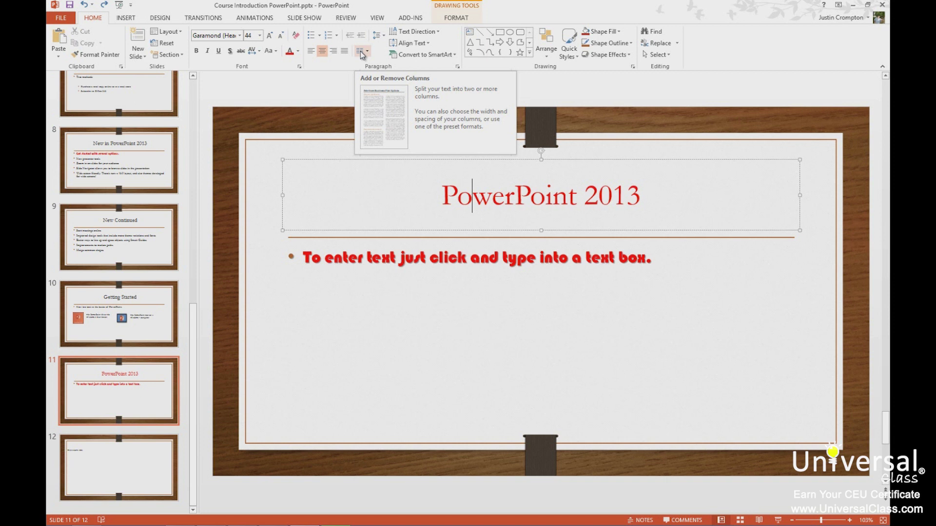
left_click(438, 35)
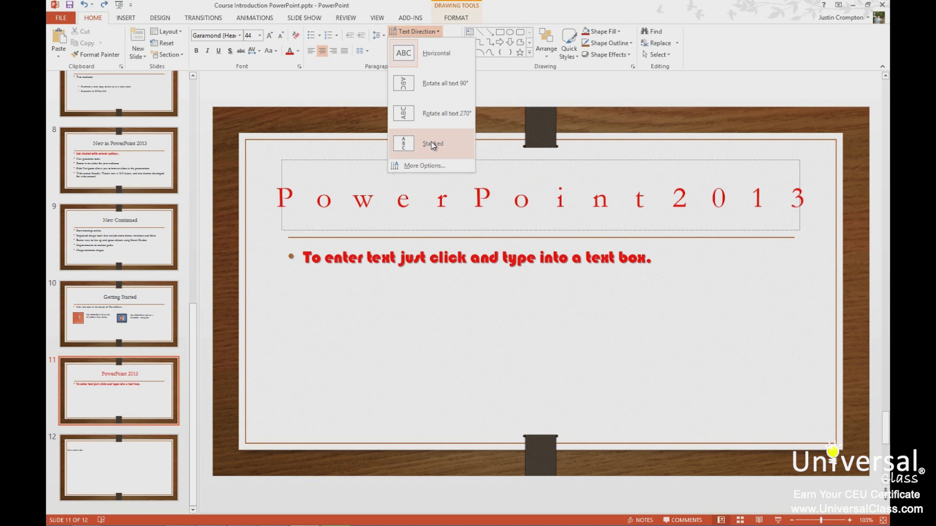
left_click(425, 165)
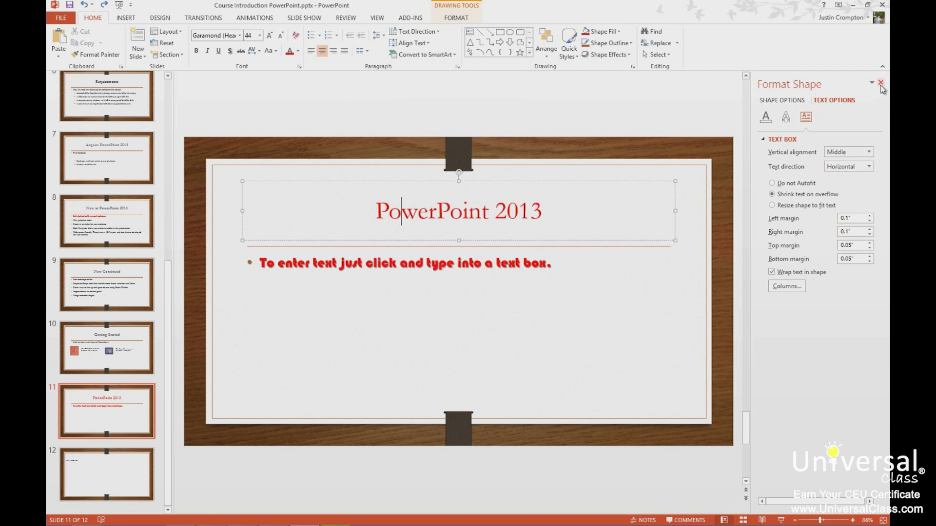
- Close the Format Shape pane and view the column settings without changing them
left_click(880, 83)
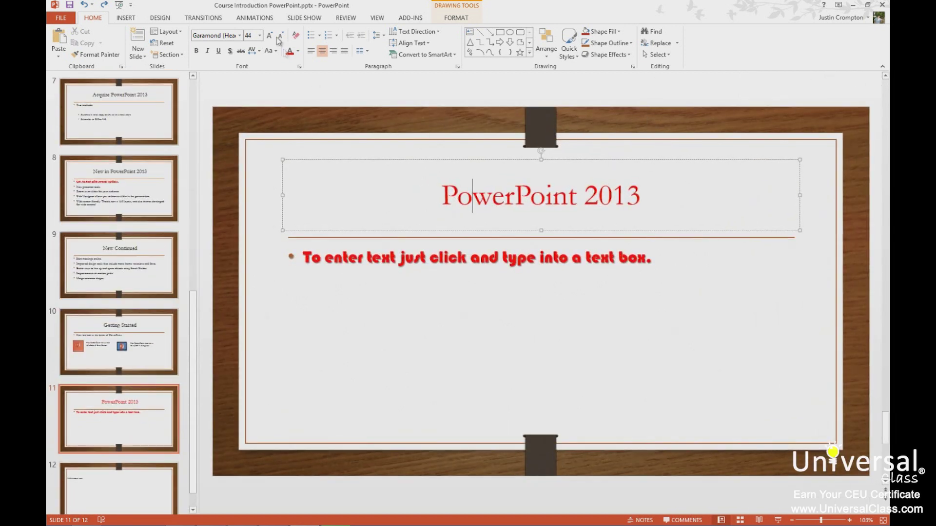
left_click(361, 52)
left_click(381, 131)
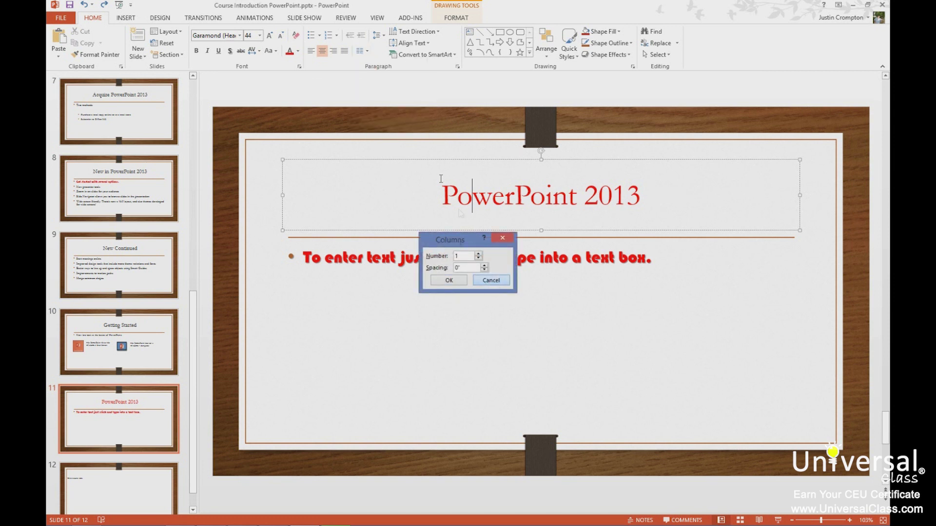
left_click(491, 280)
left_click(366, 51)
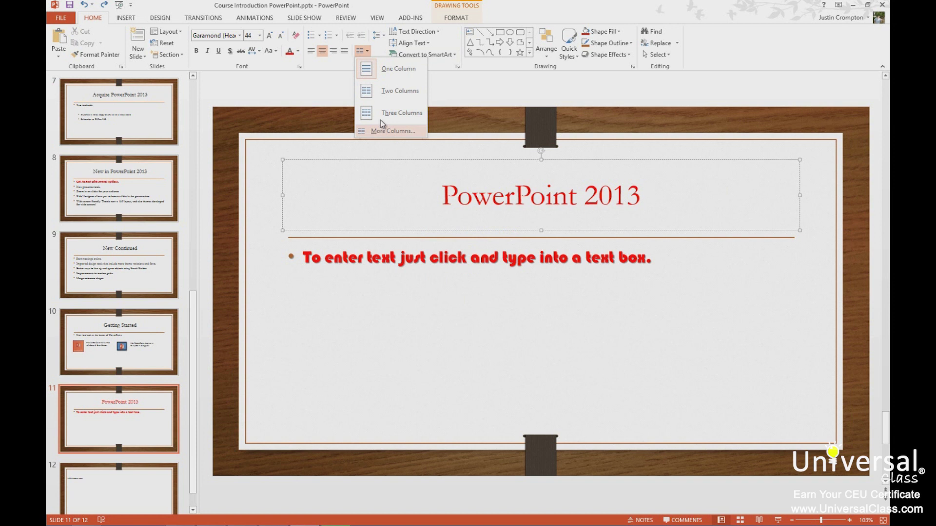
left_click(459, 78)
- Open Align Text's full options in Format Shape, then close the pane again
left_click(422, 43)
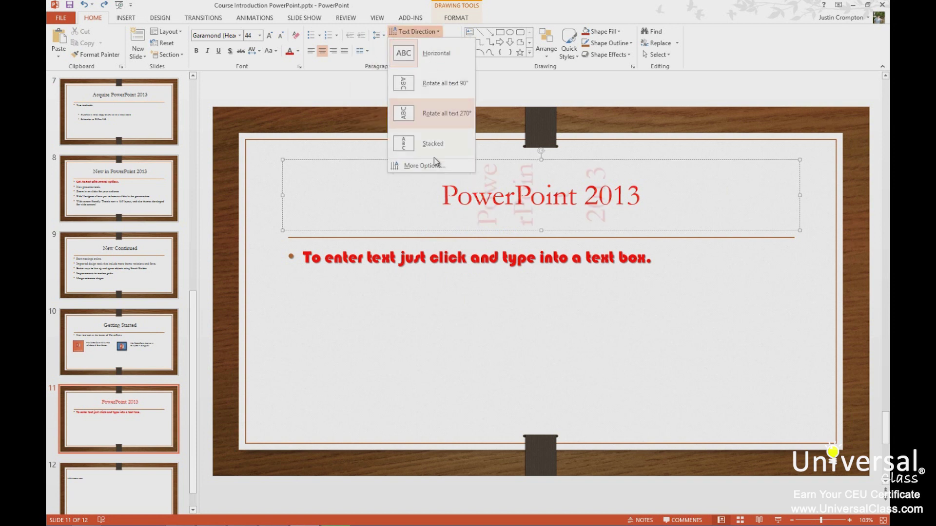
left_click(432, 164)
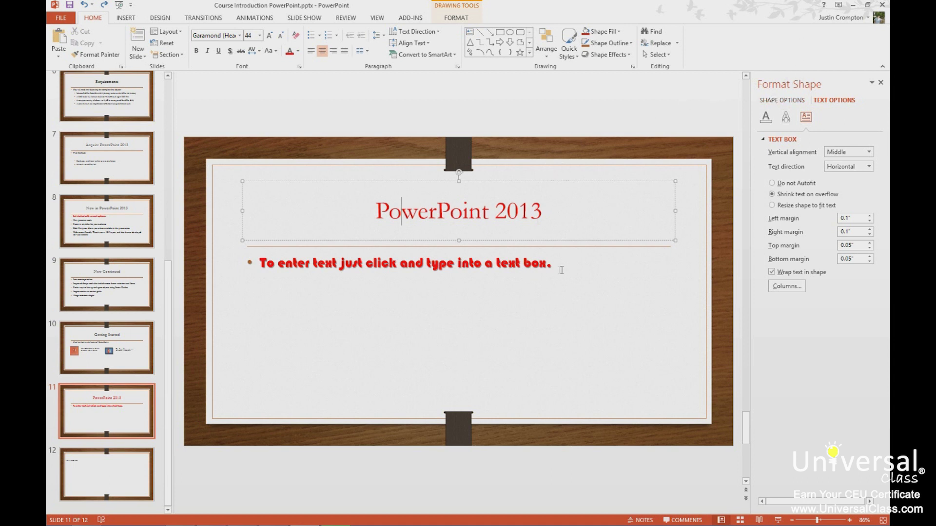
left_click(880, 82)
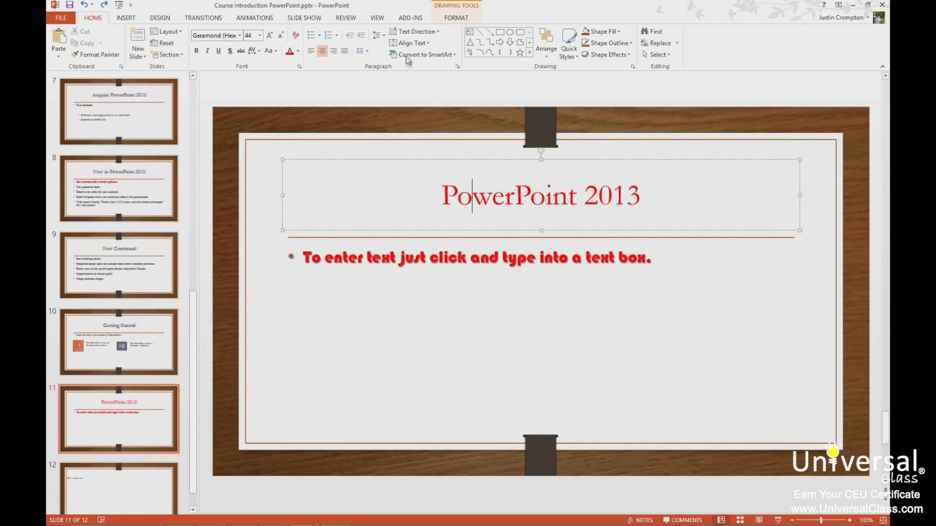
left_click(427, 43)
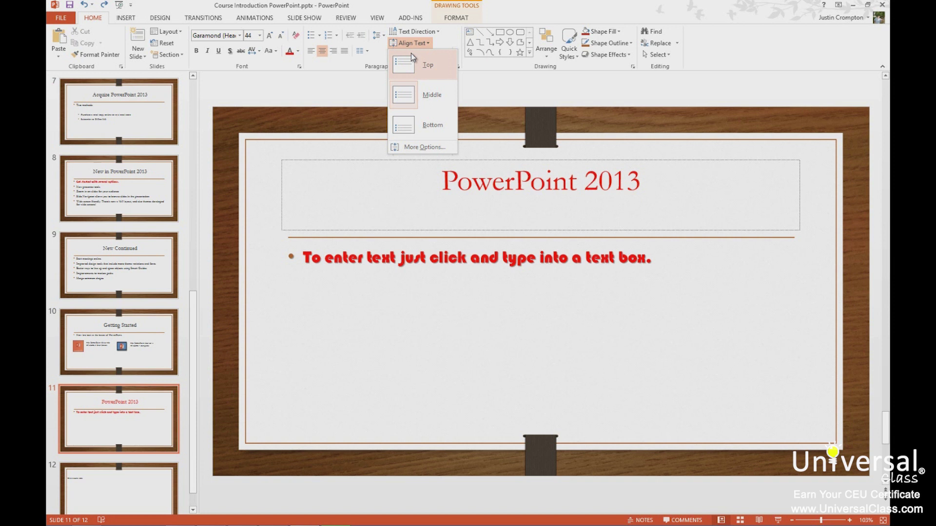
left_click(429, 95)
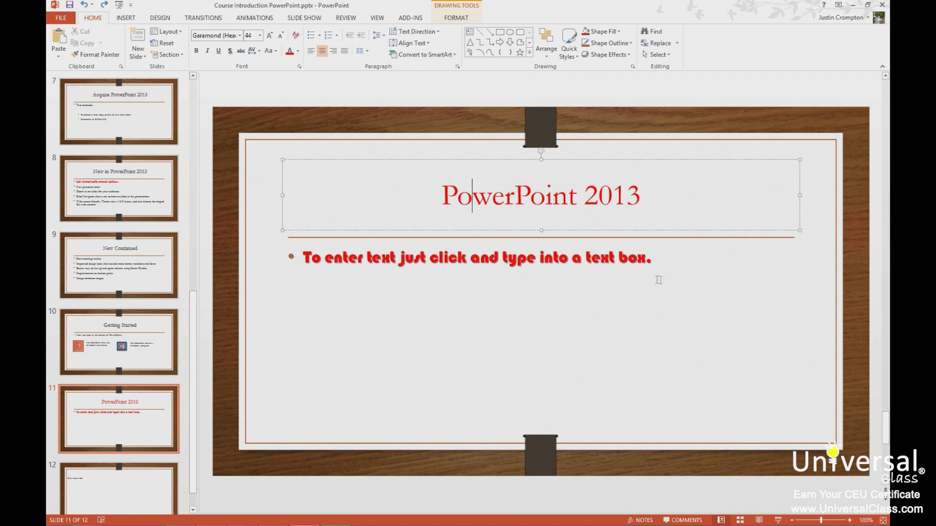
left_click(645, 271)
- Insert a WordArt box reading 'This is some WordArt!' below the bullet line
key("Return")
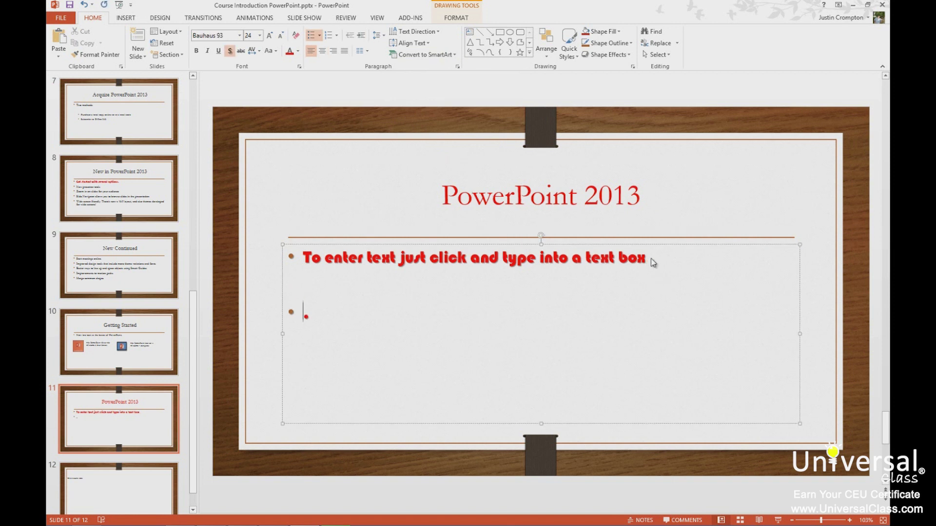
key("BackSpace")
key("BackSpace")
left_click(131, 18)
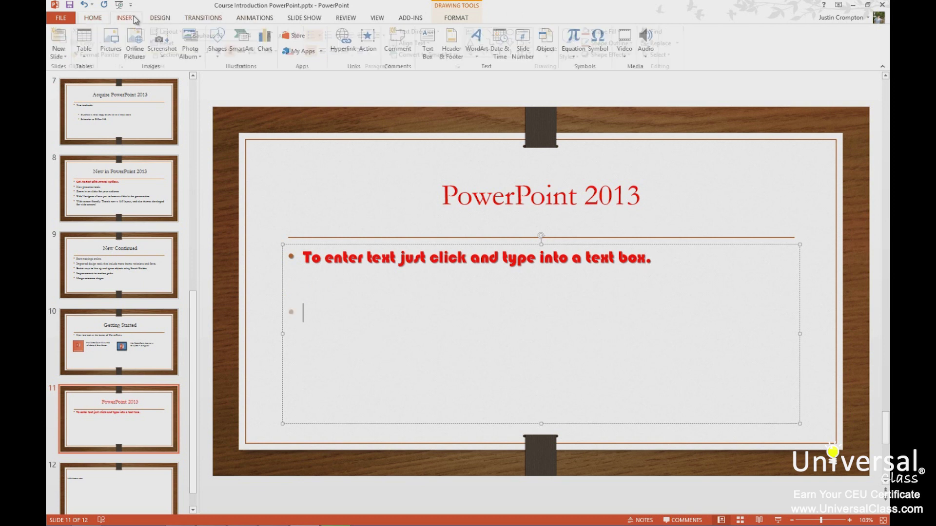
left_click(477, 43)
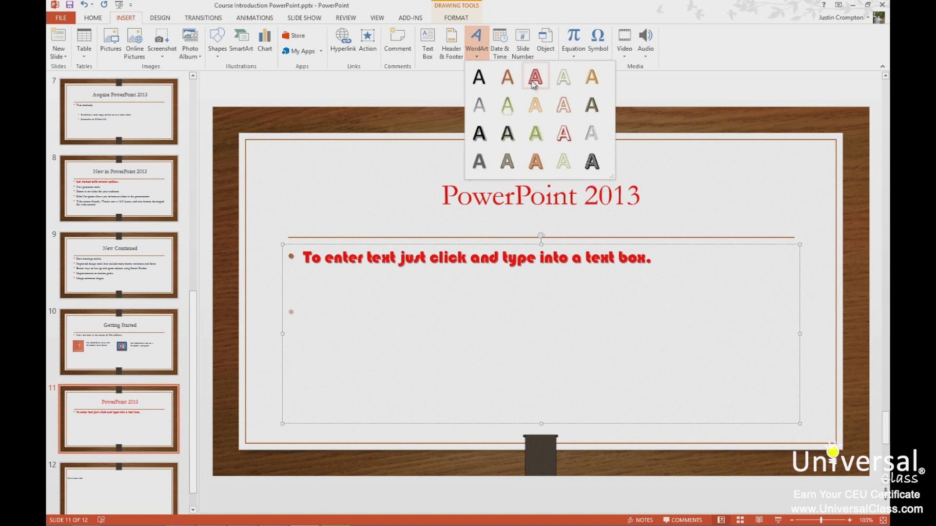
left_click(564, 133)
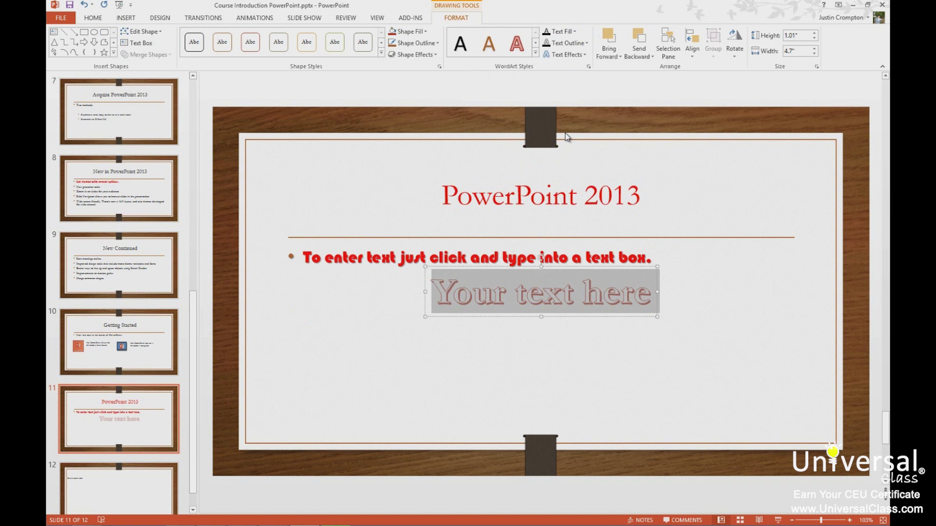
type("This is some w")
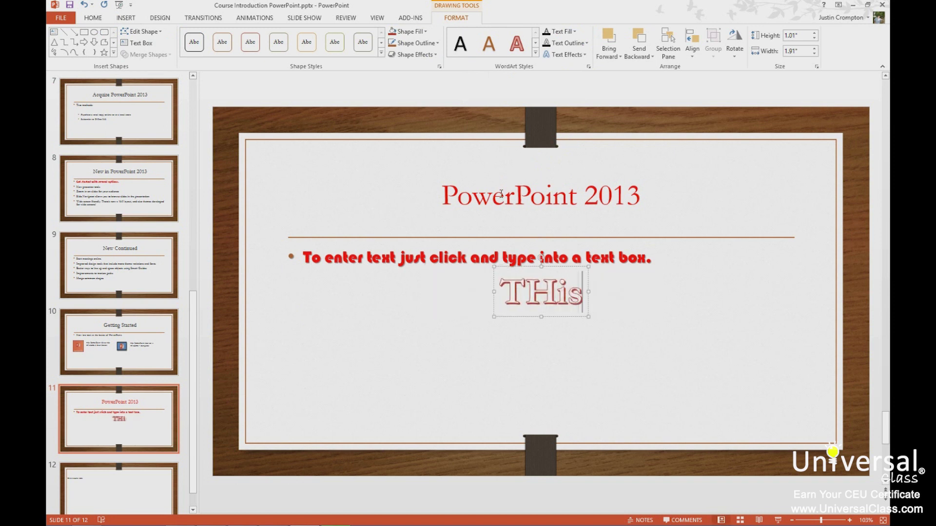
type("eo")
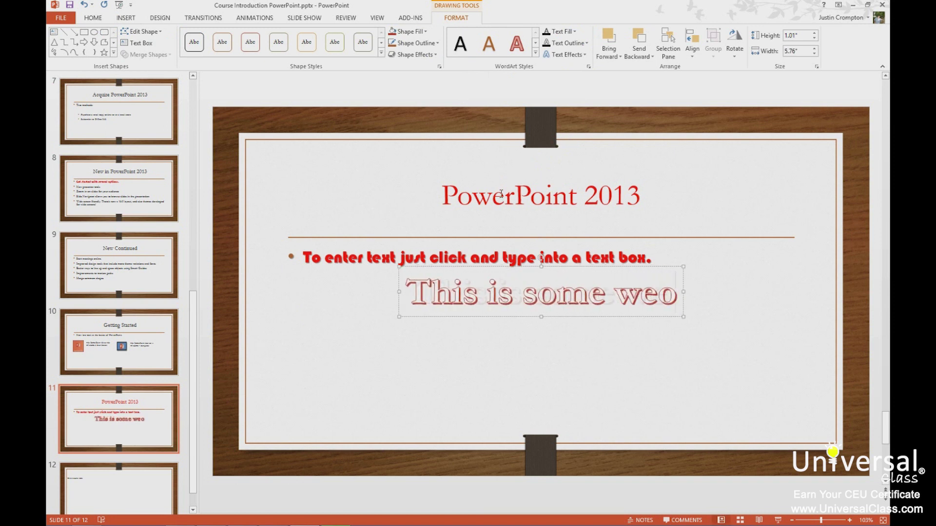
key("BackSpace")
key("BackSpace")
key("BackSpace")
type("WordArt!")
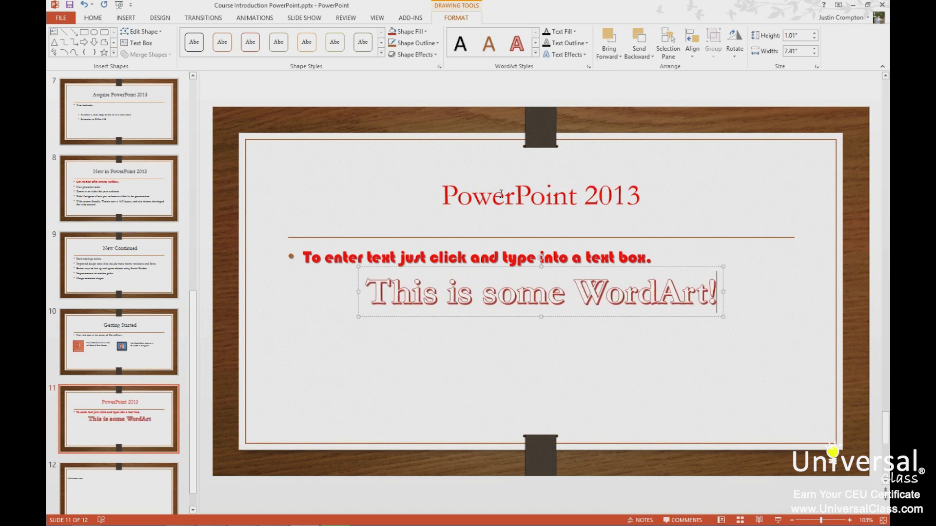
- Select the whole 'This is some WordArt!' line of text
left_click(558, 339)
left_click(658, 295)
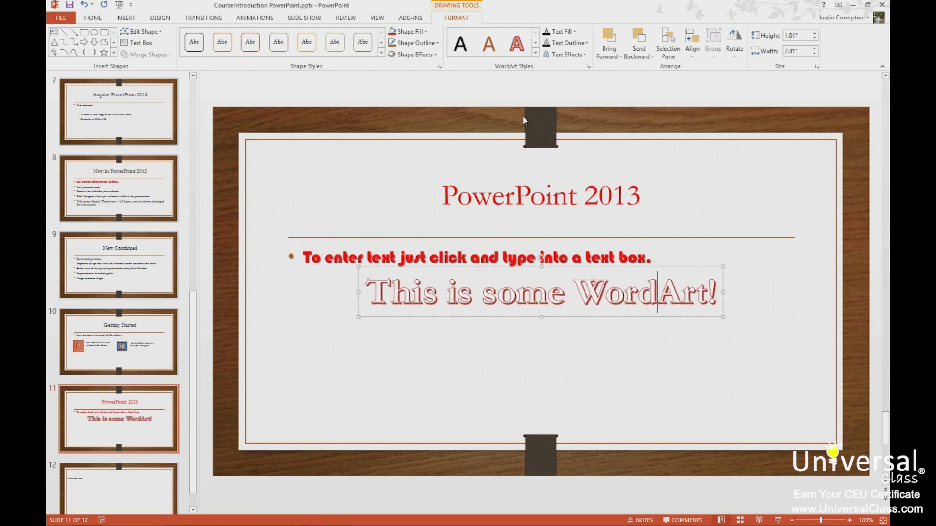
left_click(535, 53)
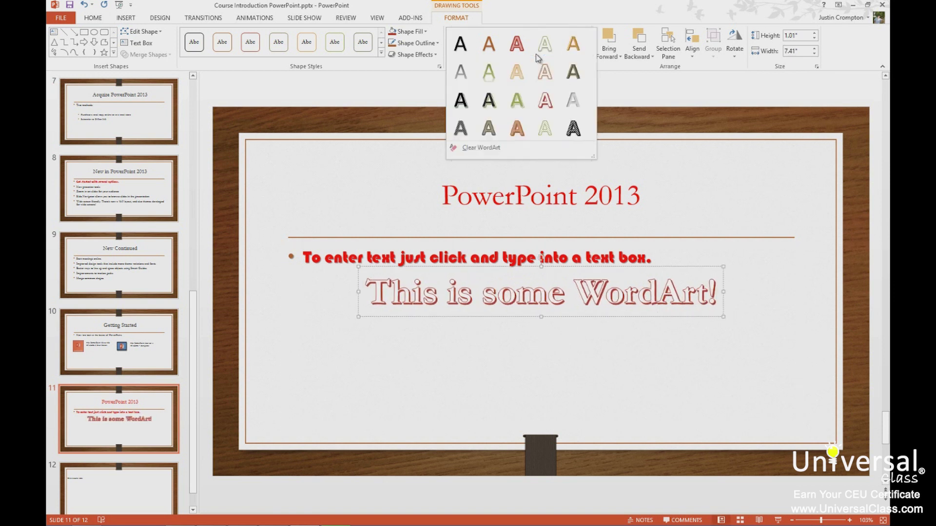
left_click(714, 307)
left_click(390, 292)
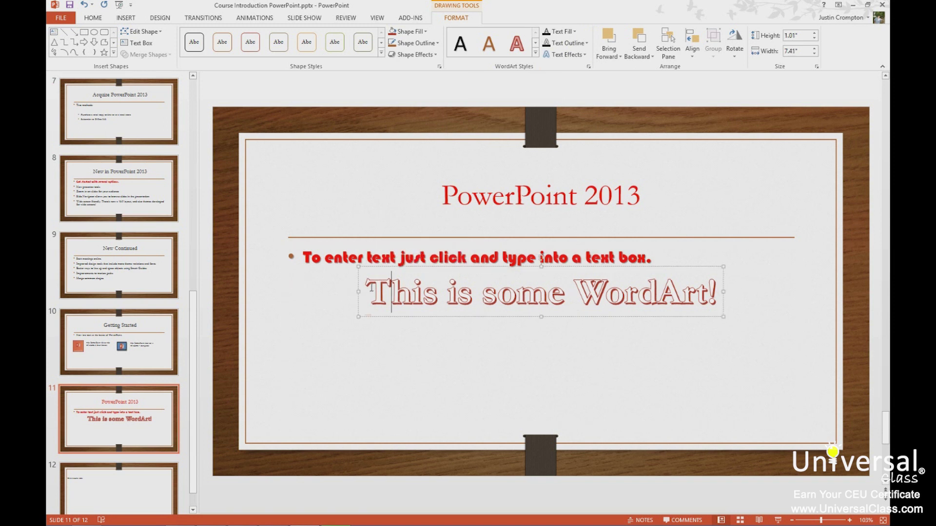
left_click_drag(368, 292, 725, 294)
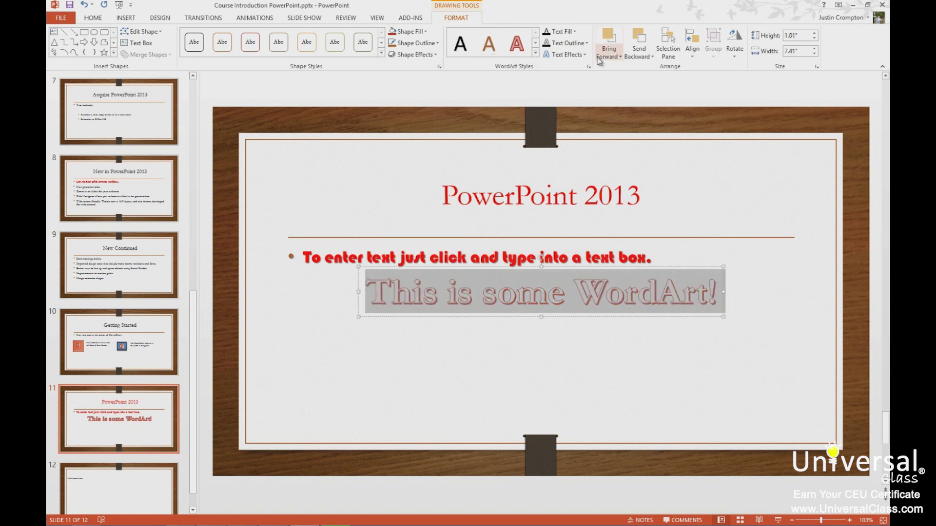
- Give the WordArt text a bevel, a shadow and a green outline
left_click(565, 54)
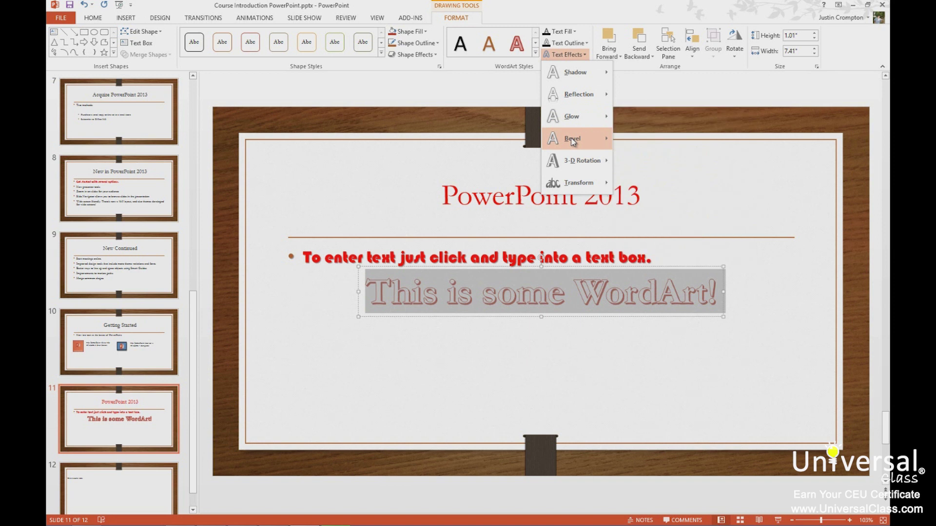
mouse_move(573, 142)
left_click(638, 221)
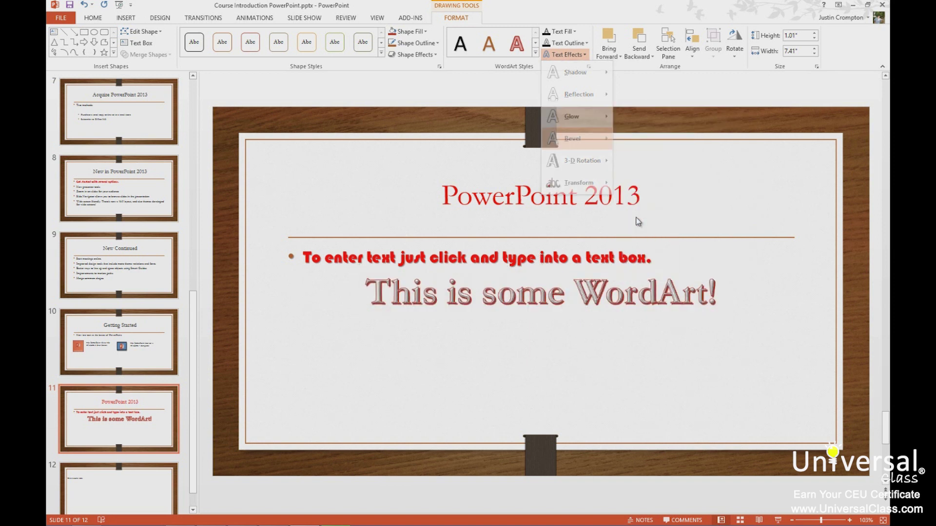
left_click(565, 54)
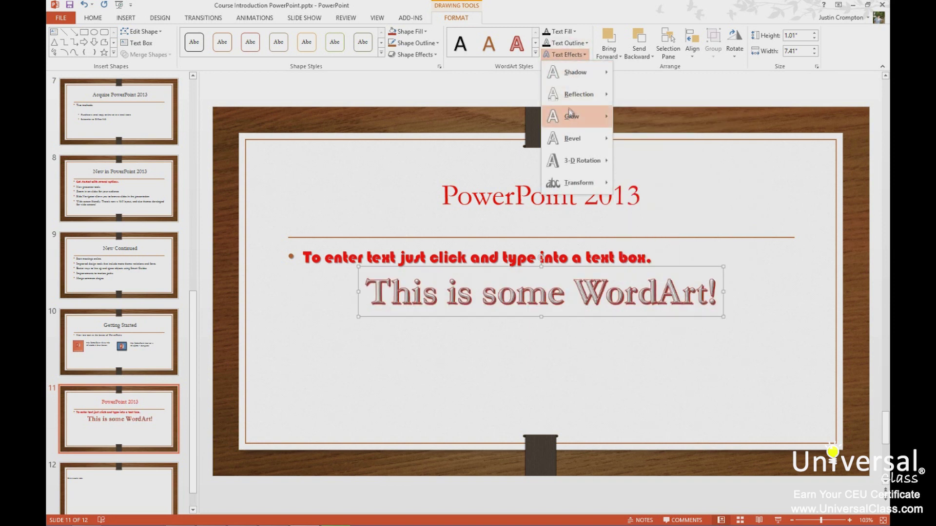
mouse_move(587, 78)
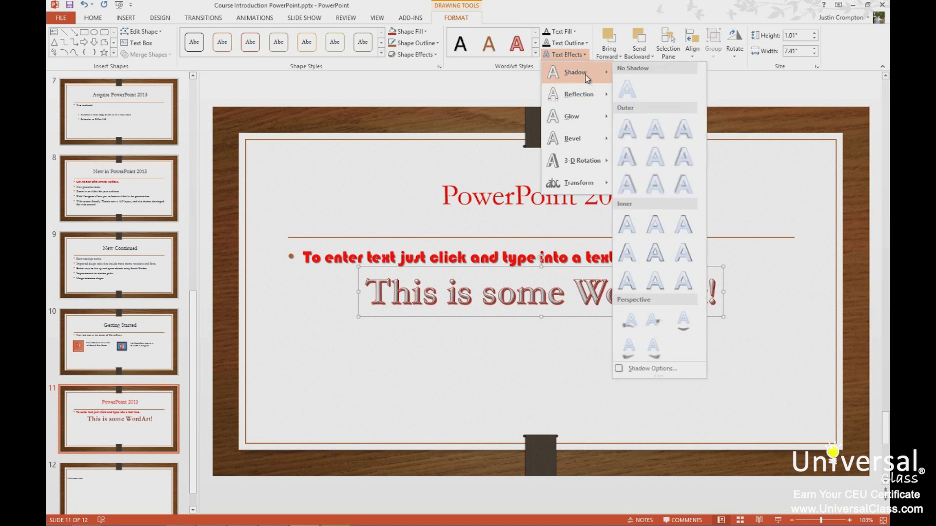
left_click(655, 184)
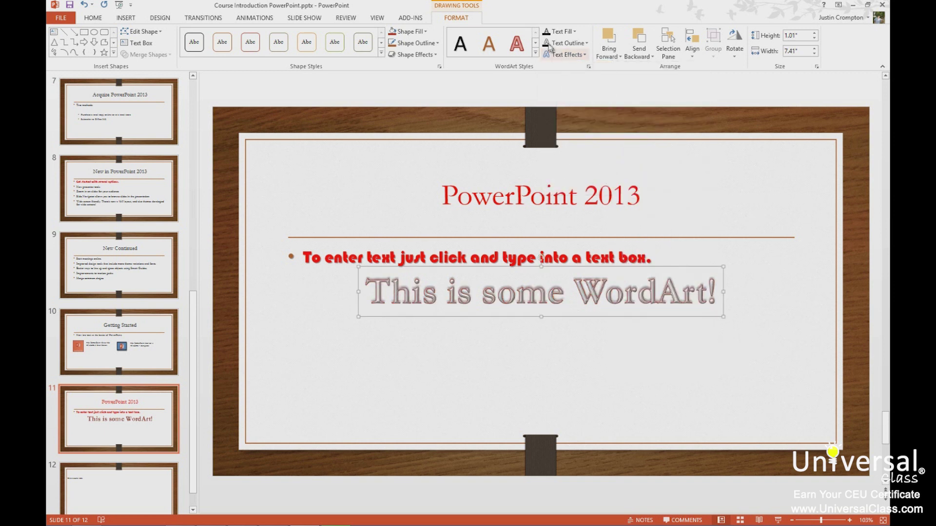
left_click(587, 43)
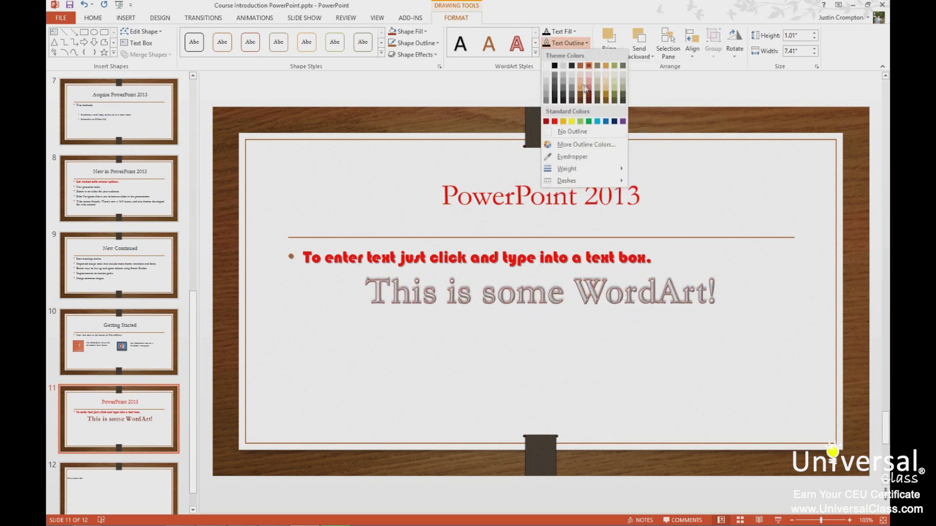
left_click(580, 122)
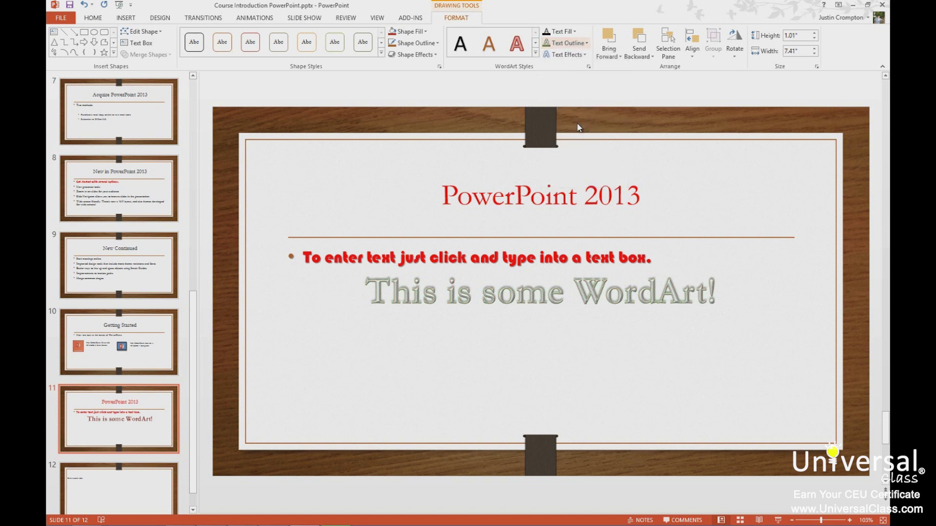
- Move the WordArt box lower on the slide
left_click(745, 297)
left_click(671, 288)
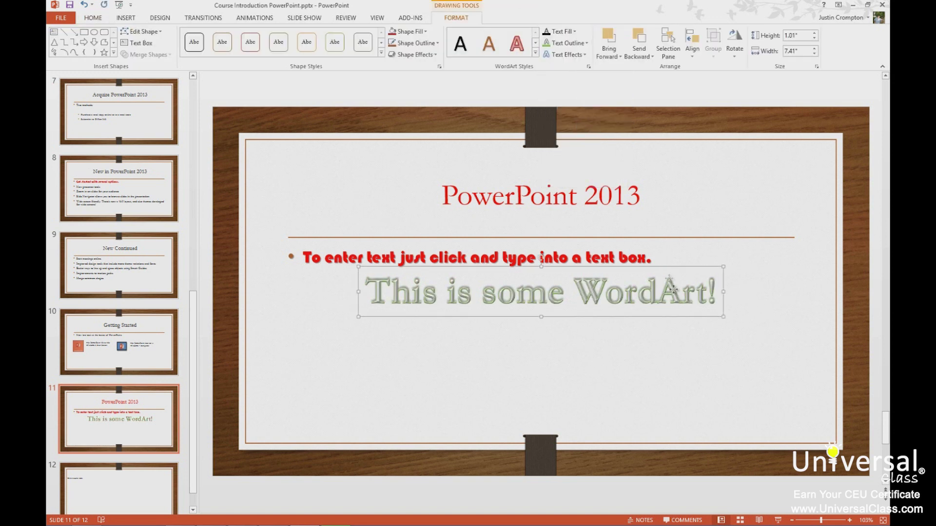
left_click_drag(673, 289, 688, 332)
left_click(652, 337)
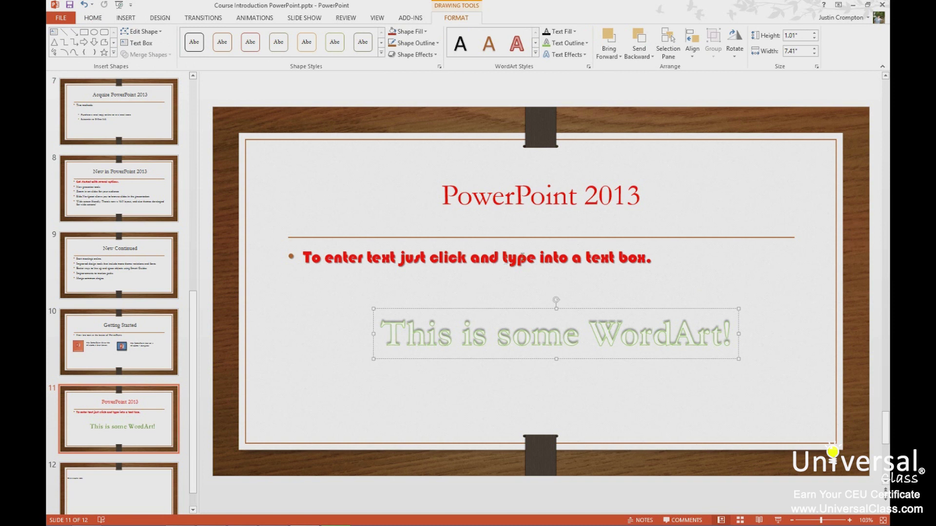
left_click(559, 240)
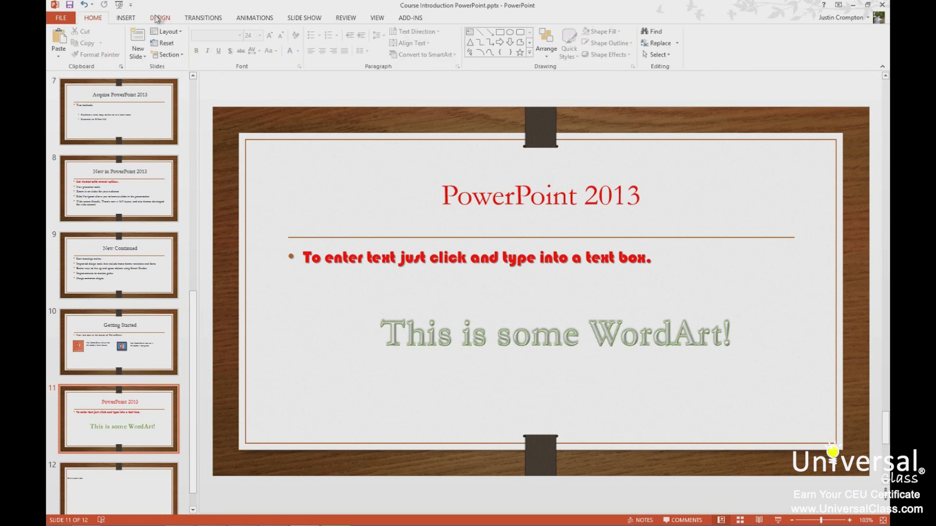
- Select the WordArt box with the Drawing Tools Format options showing
left_click(125, 17)
left_click(485, 50)
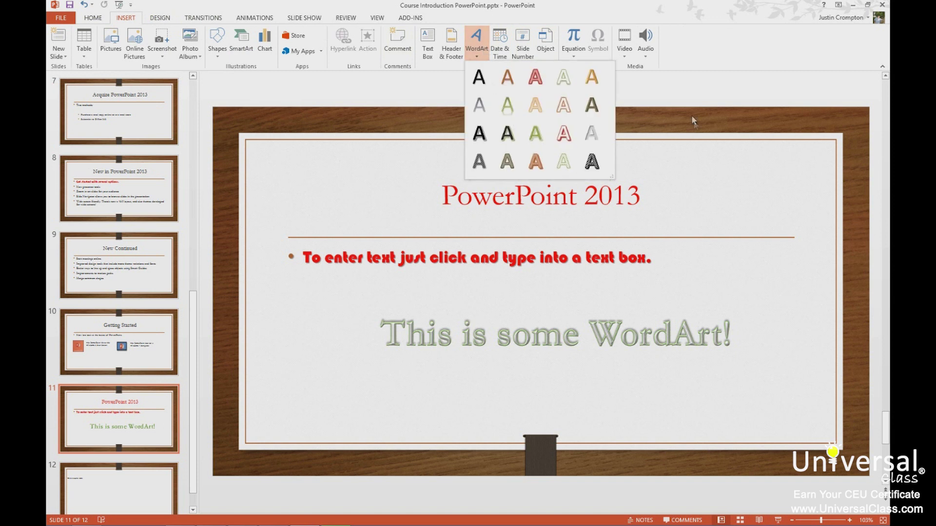
left_click(706, 326)
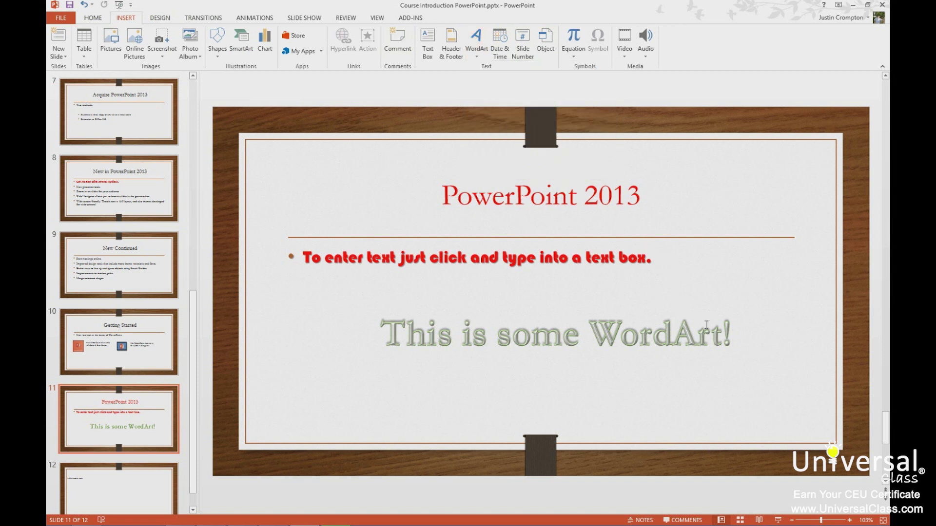
left_click(654, 332)
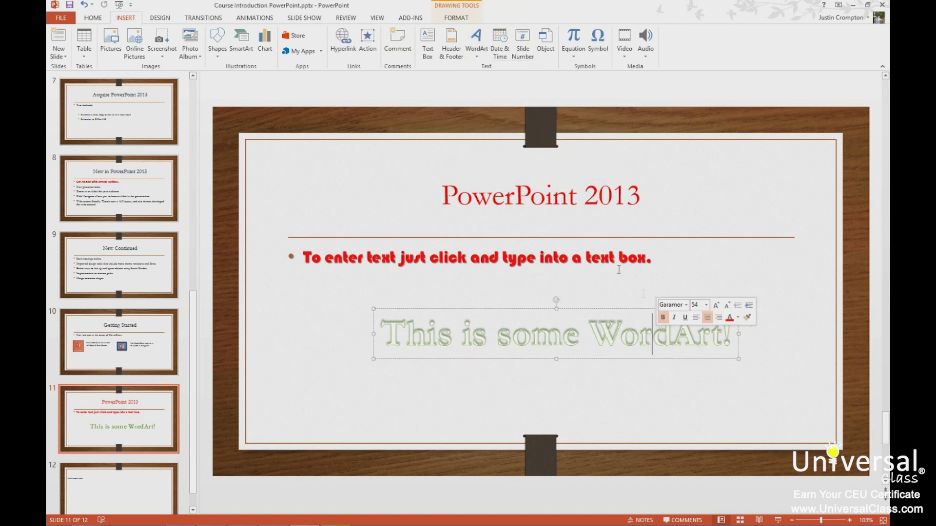
left_click(455, 18)
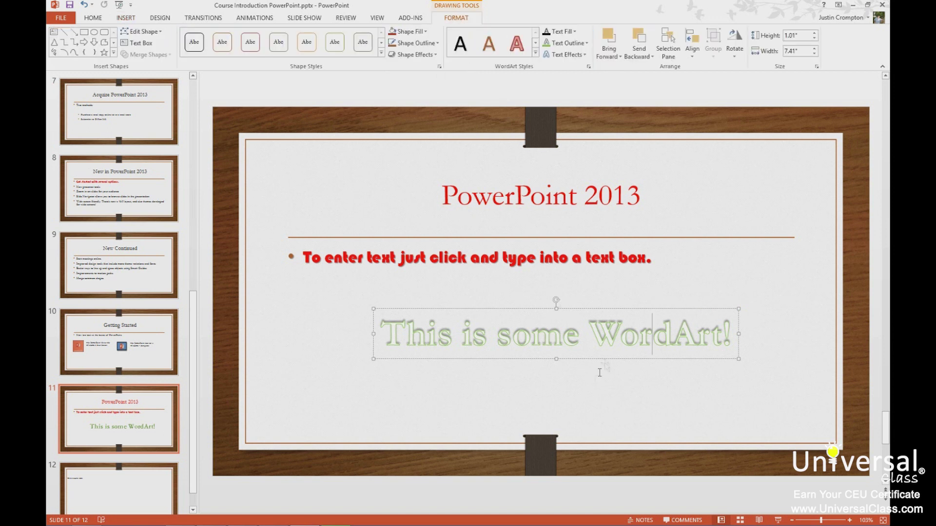
left_click(517, 262)
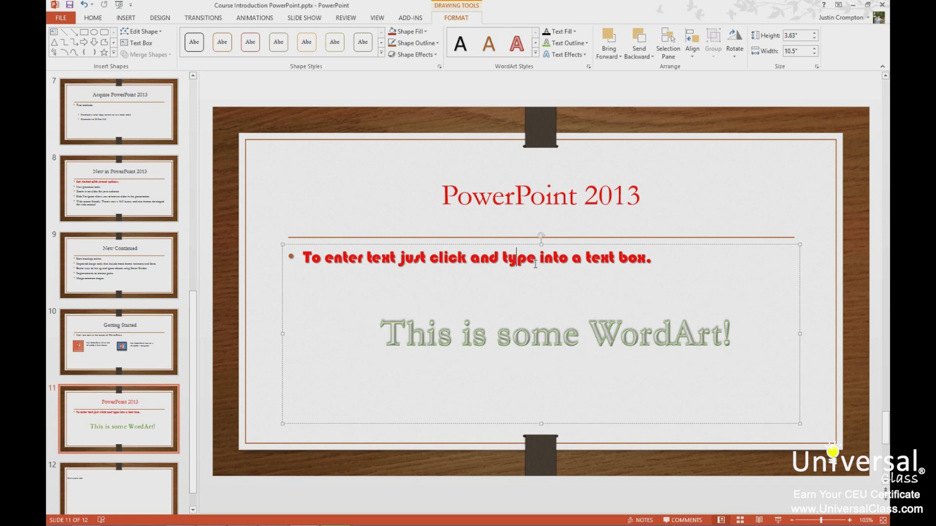
left_click(528, 216)
left_click(510, 345)
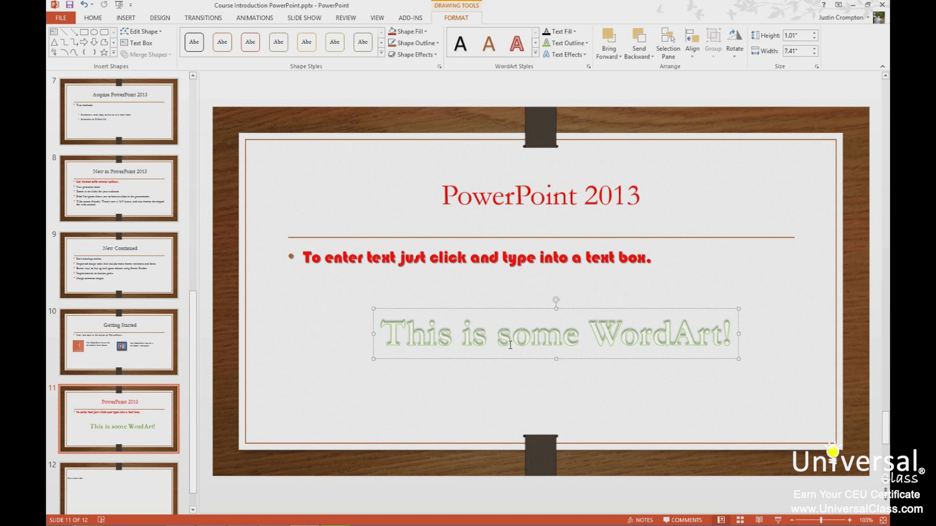
- Apply the orange shape style to the WordArt box, then go to slide 12
left_click(377, 54)
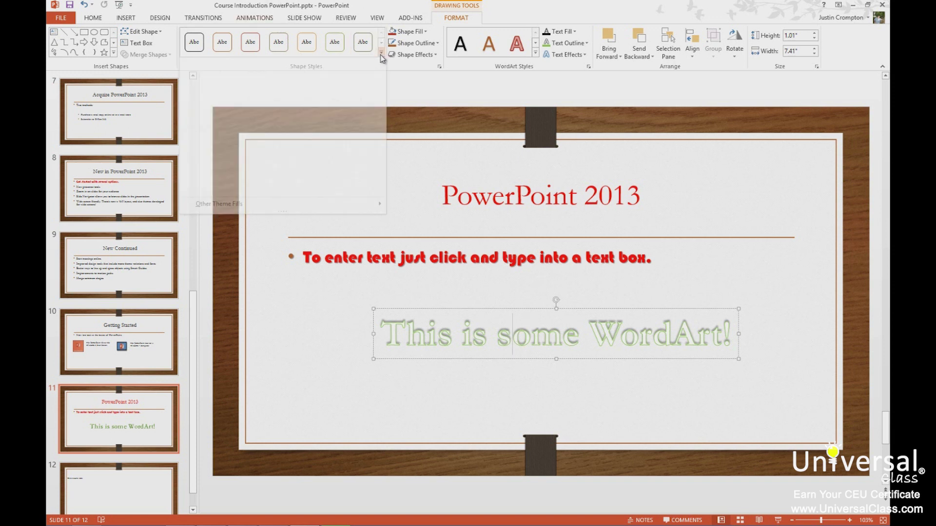
left_click(304, 157)
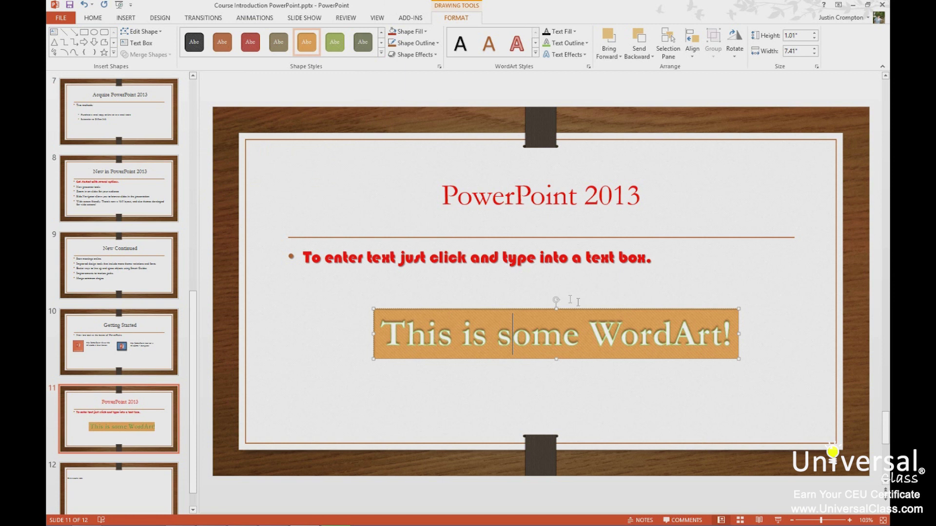
left_click(534, 296)
left_click(604, 310)
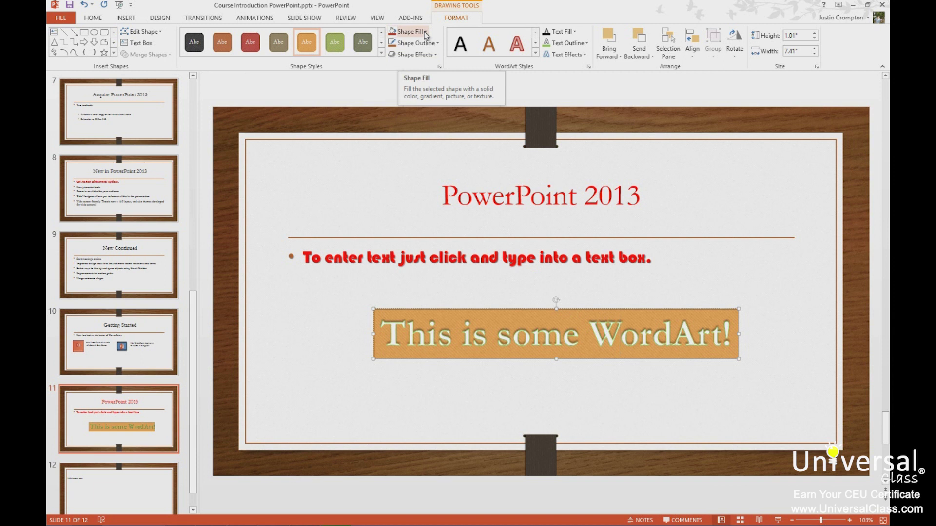
left_click(420, 257)
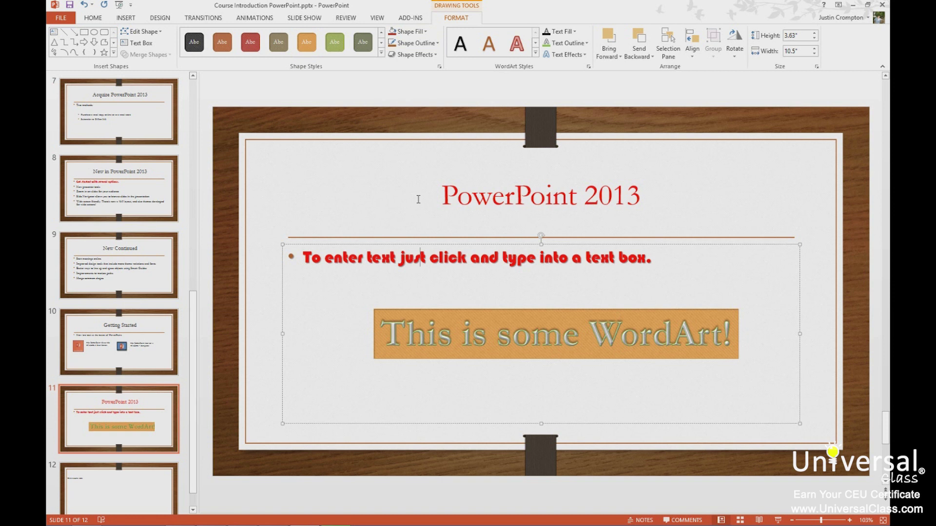
left_click(84, 20)
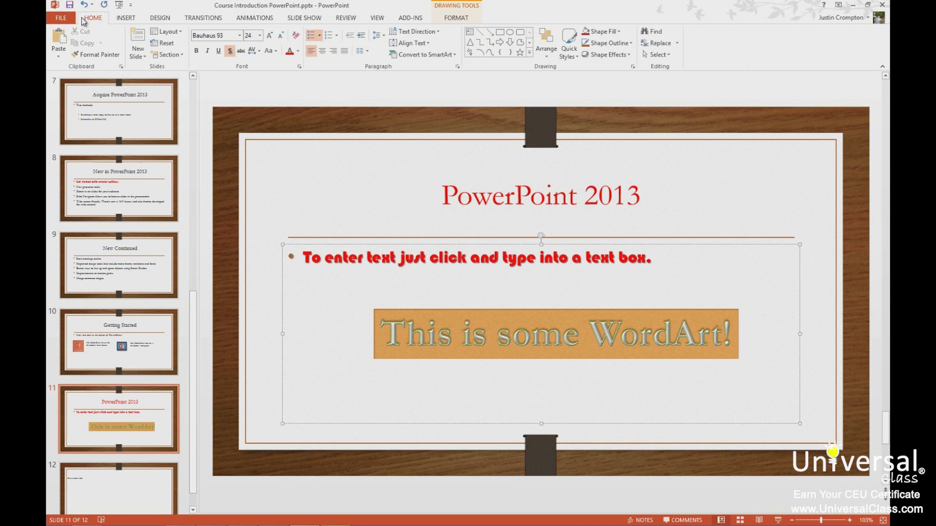
left_click(86, 463)
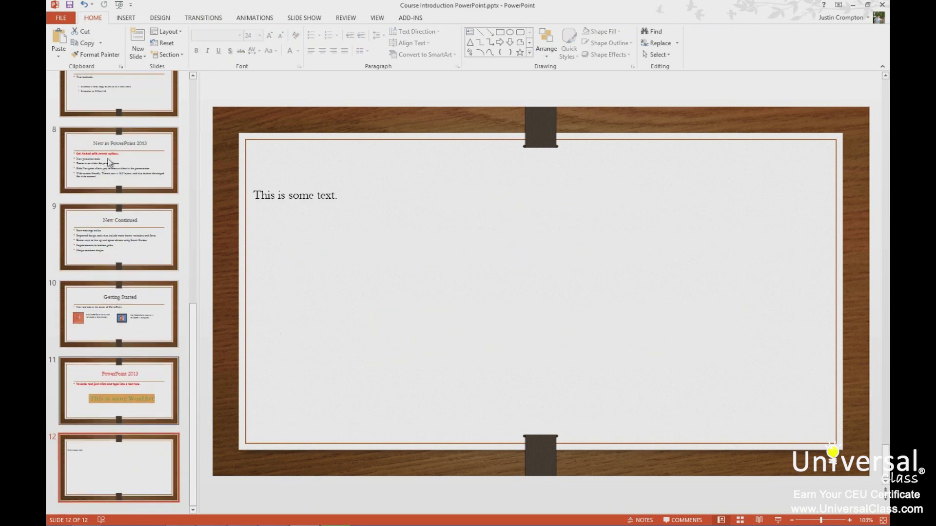
- Apply the Title and Content layout to slide 12 and delete the 'This is some text.' box
left_click(166, 31)
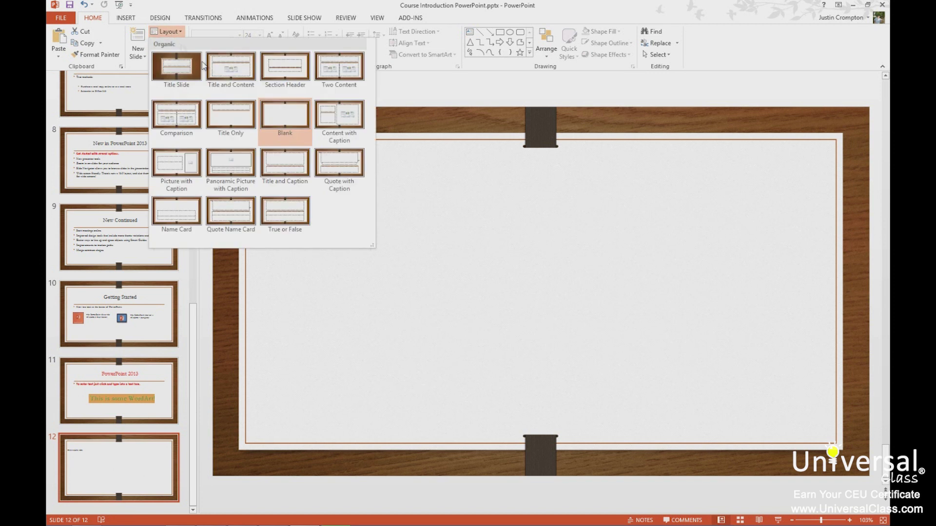
left_click(226, 67)
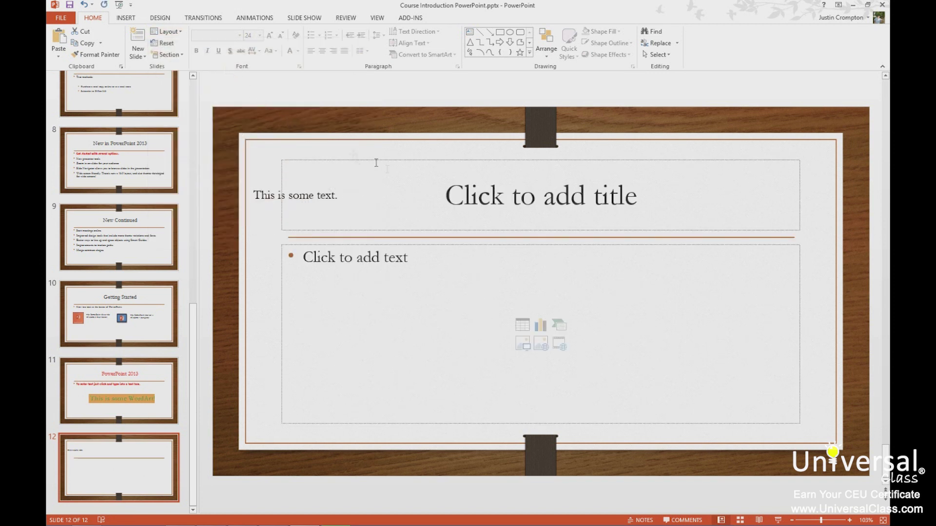
left_click(332, 190)
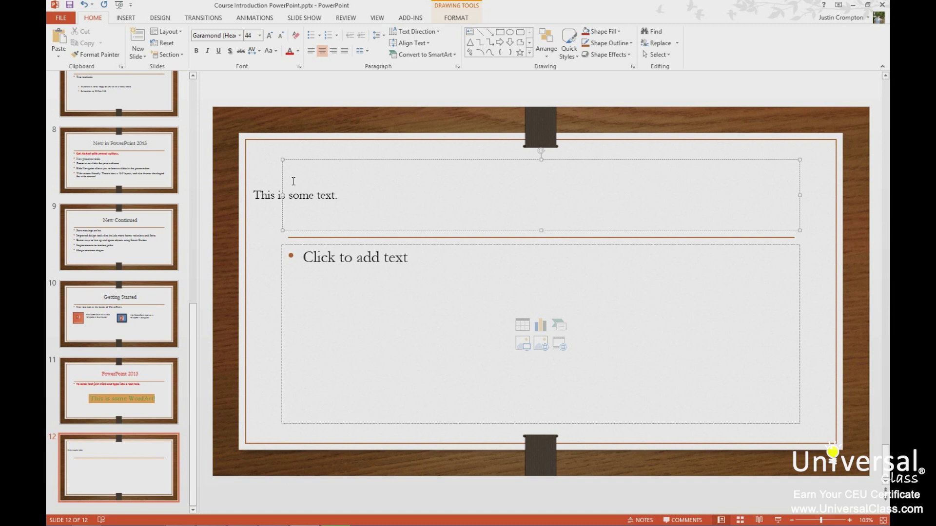
left_click(252, 196)
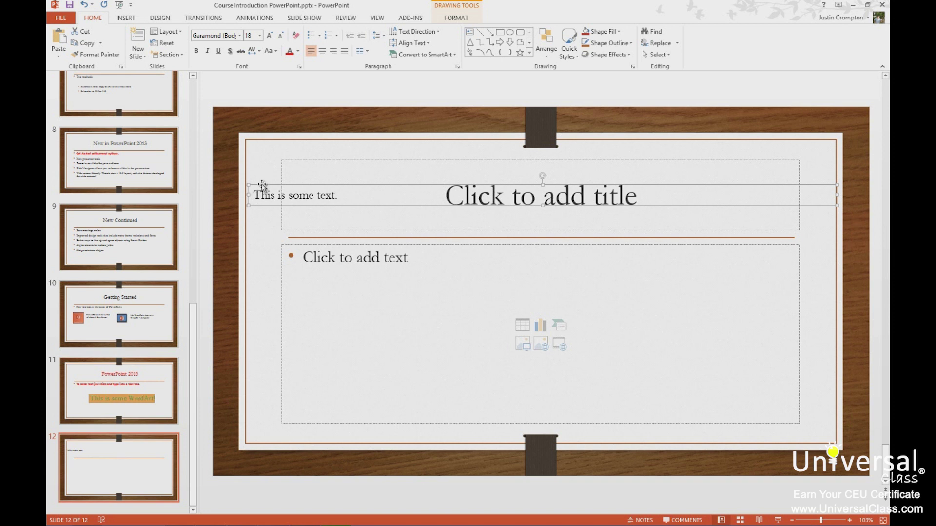
key("Delete")
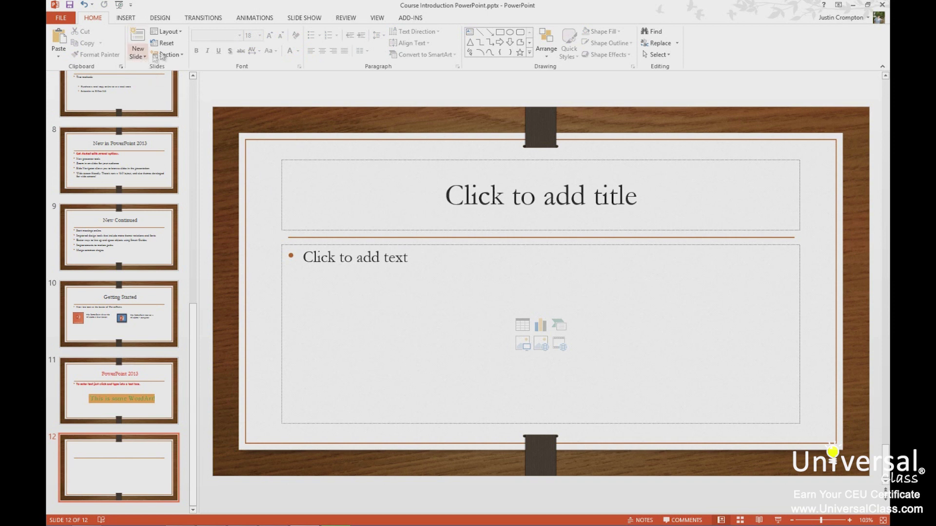
- Switch slide 12 to the Blank layout and add a new Title and Content slide
left_click(174, 32)
left_click(284, 122)
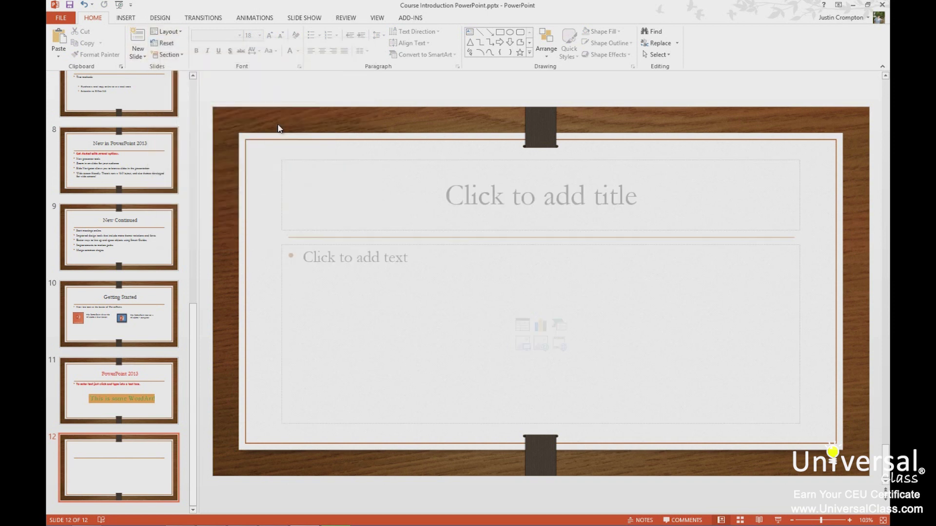
left_click(141, 57)
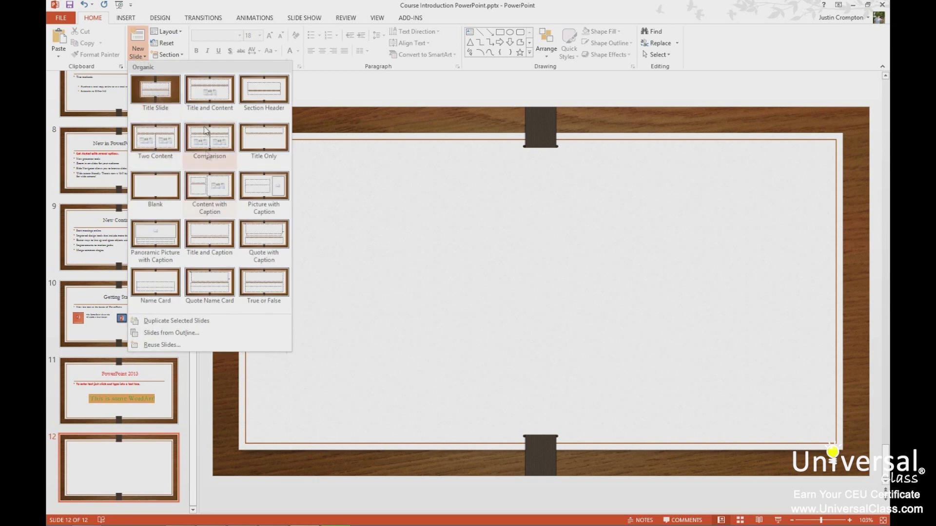
left_click(194, 101)
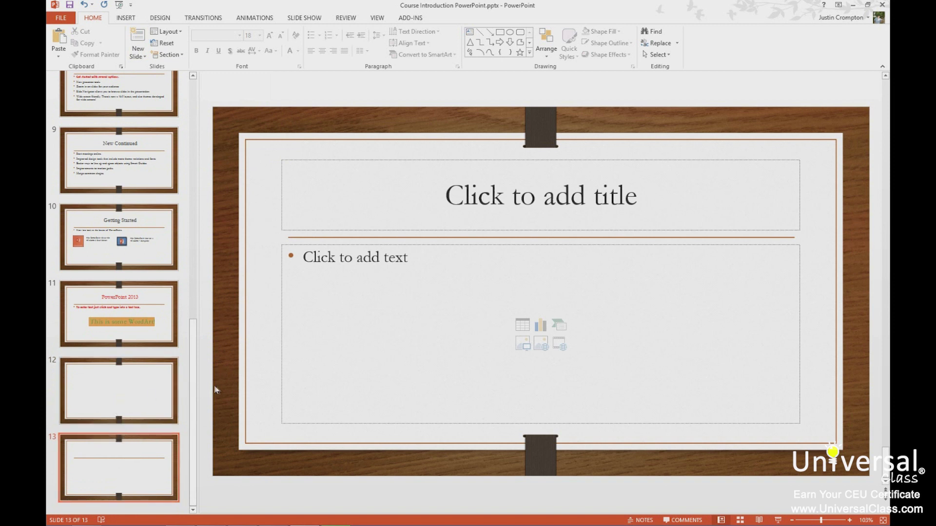
- Type 'This is a point.' followed by demoted bullets 'This is level 2.' through 'This is level 4.'
left_click(445, 210)
left_click(446, 312)
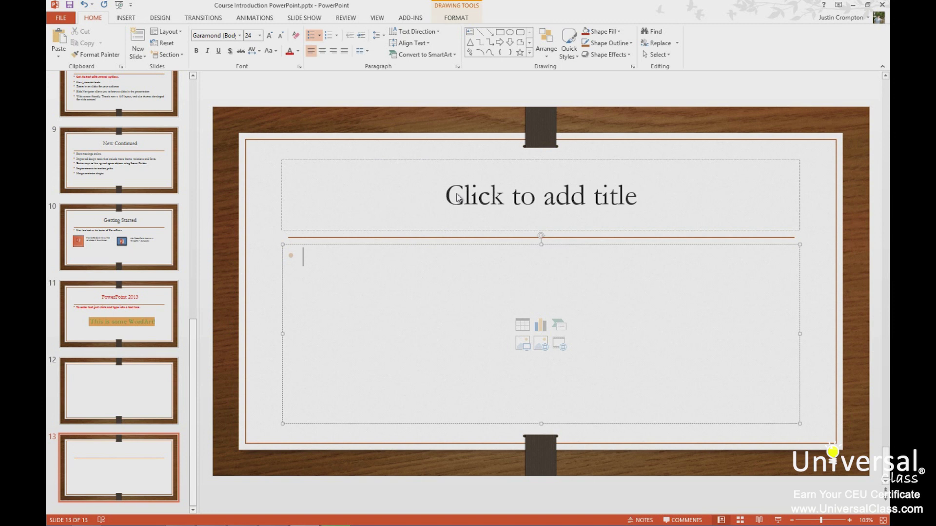
type("This is a poo")
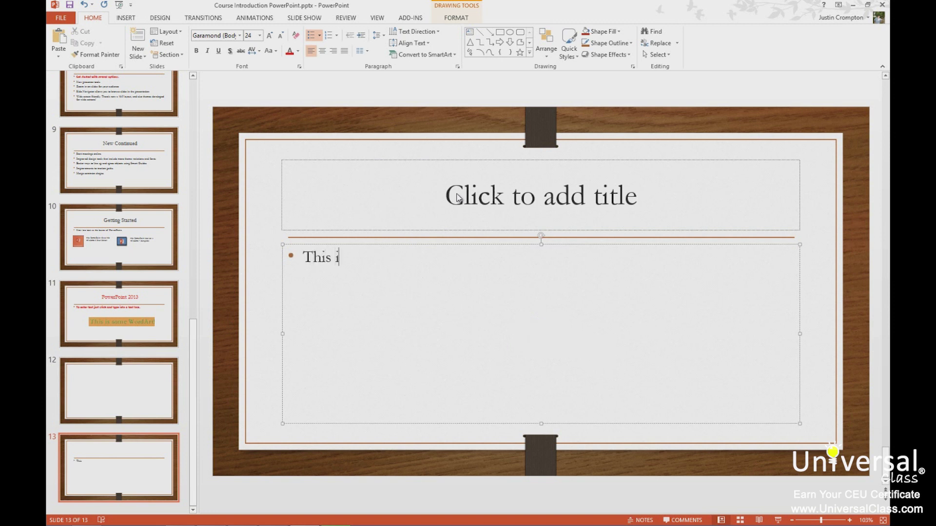
key("BackSpace")
key("BackSpace")
type("oint.")
key("Return")
key("Tab")
type("This is lev")
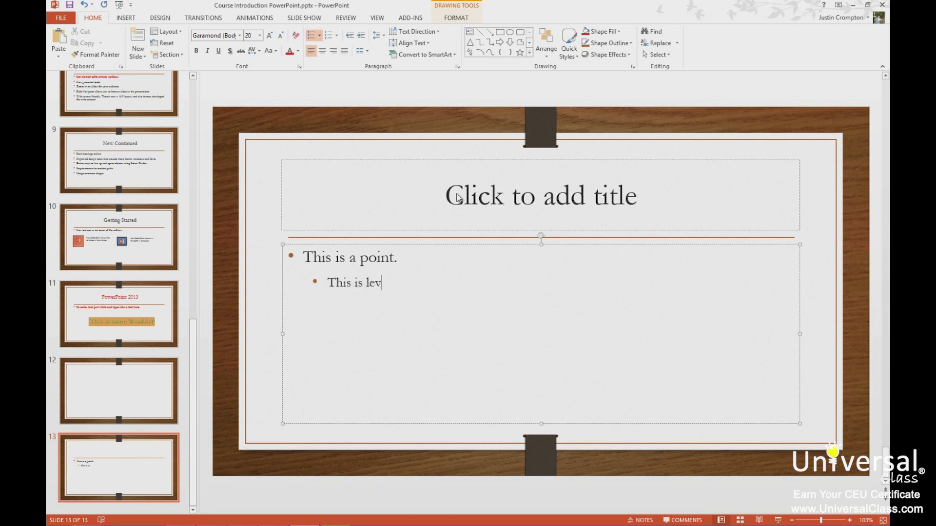
type("el 2.")
key("Return")
key("Tab")
type("This is level 3.")
key("Return")
key("Tab")
type("This is ")
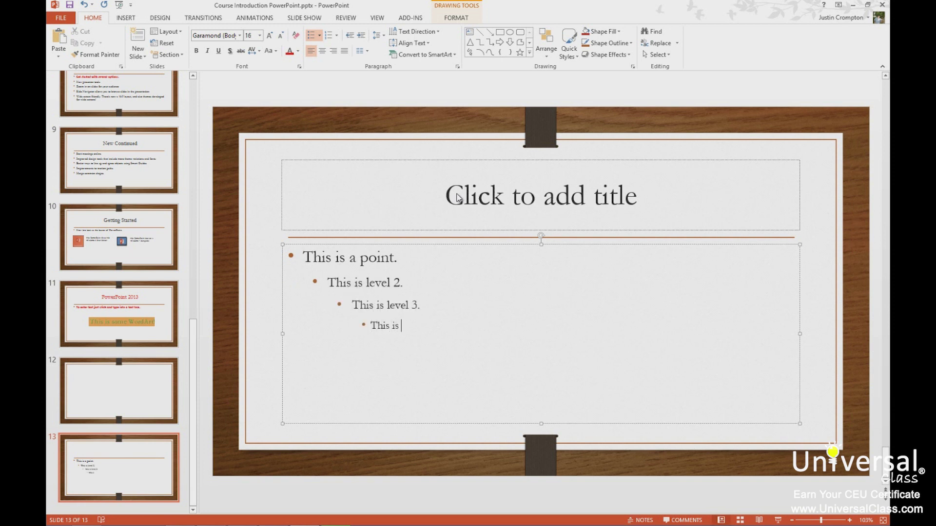
type("level 4.")
- Continue the nested bullets with deeper lines for levels 5 through 9
key("Return")
key("Tab")
type("This is levelthis is level 6.")
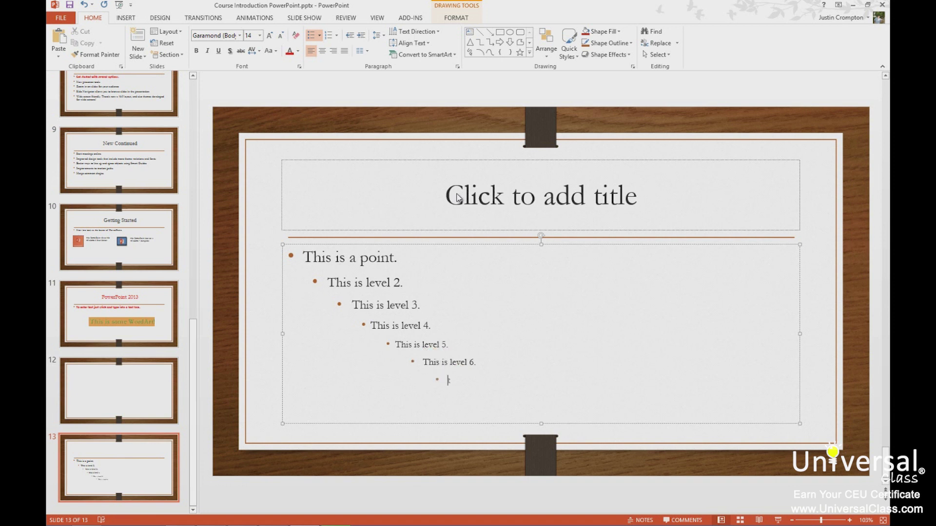
type("This is level 7.")
key("Return")
type("This is level 8.")
key("Return")
type("This is ")
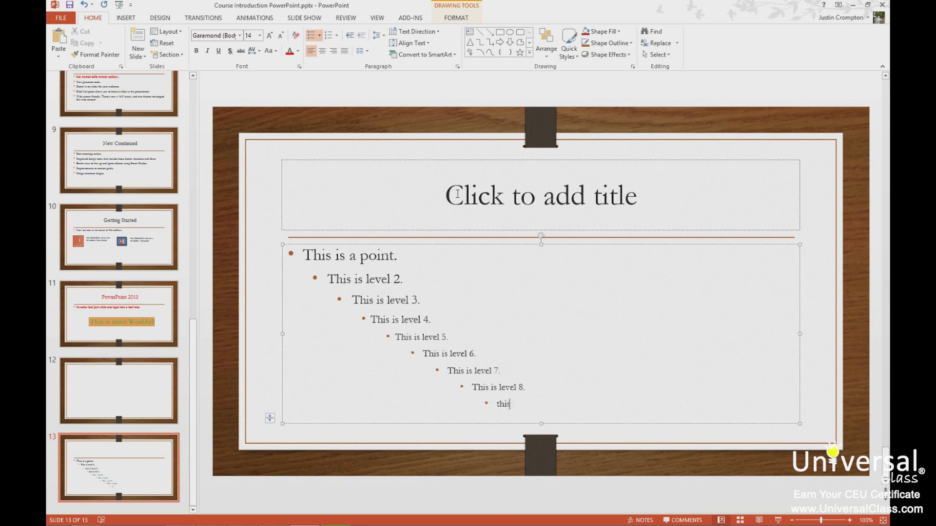
type("level 9.")
- Select the bullet lines from level 2 down to level 9
left_click(345, 261)
left_click(355, 279)
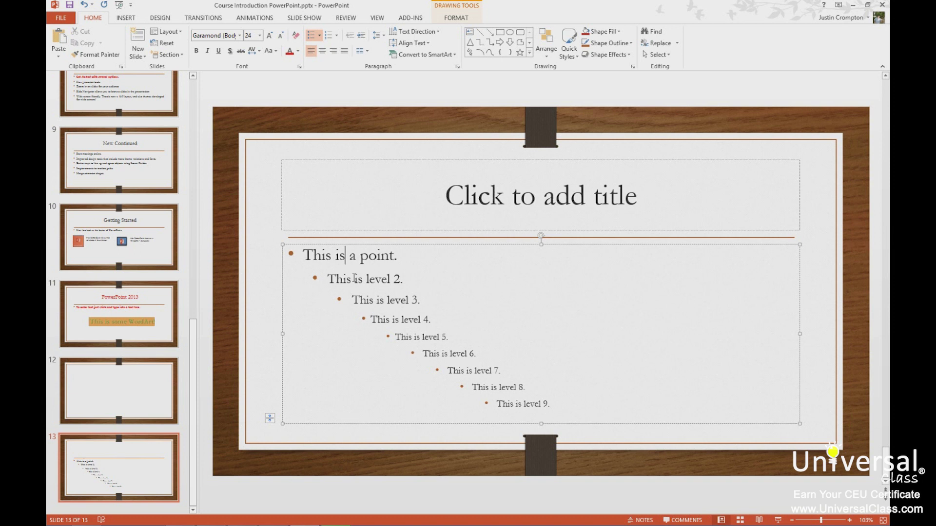
left_click(354, 278)
left_click(469, 372)
left_click(518, 405)
left_click(425, 337)
left_click(517, 404)
left_click(424, 338)
left_click(375, 282)
left_click(417, 338)
left_click_drag(557, 409, 308, 287)
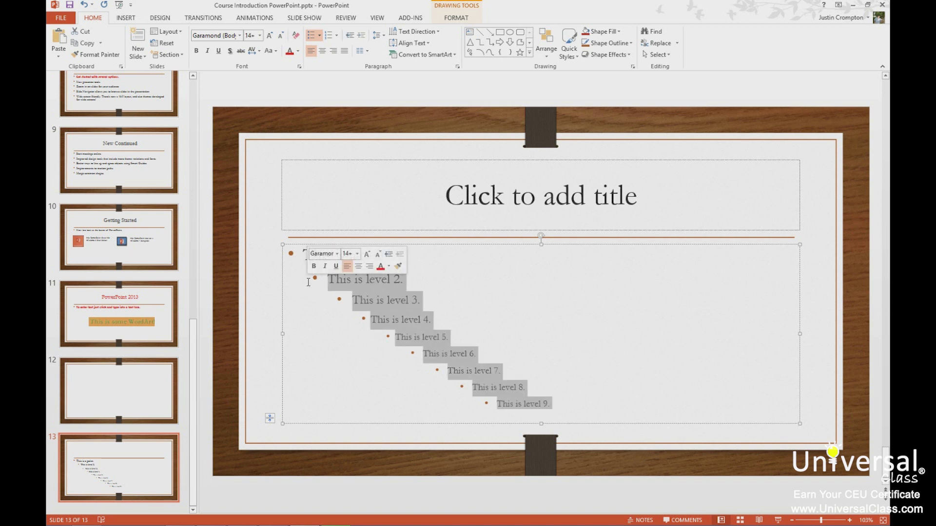
- Delete the level 2–9 lines and give 'This is a point.' a hollow-square bullet
key("Delete")
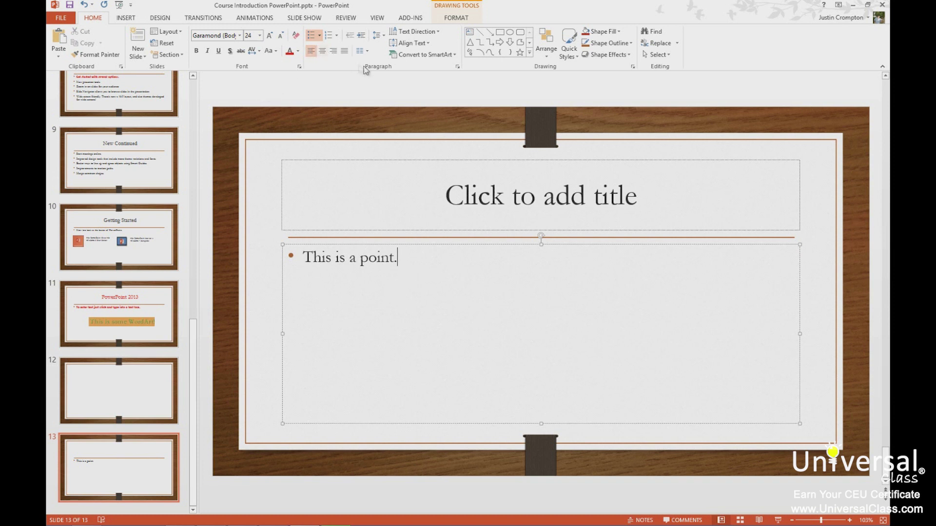
left_click(319, 36)
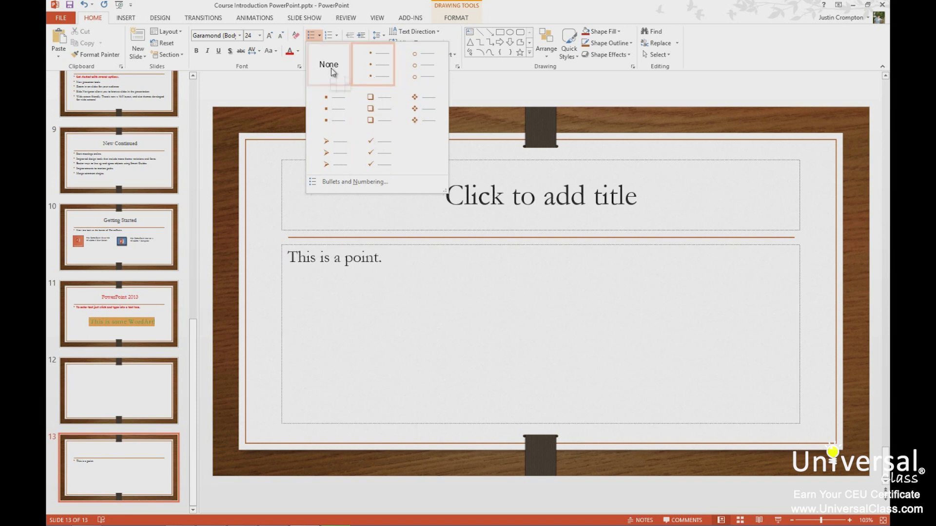
left_click(376, 119)
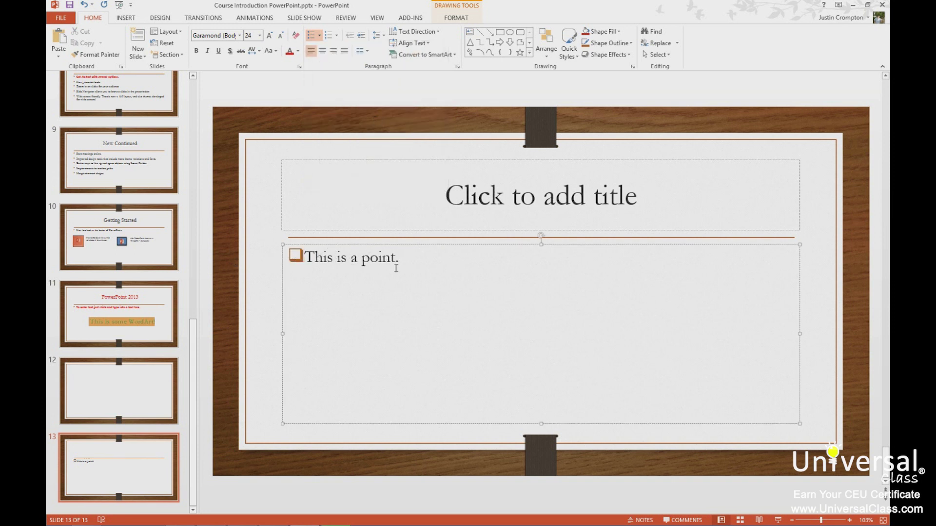
- Open Bullets and Numbering for the selected 'This is a point.' line
left_click_drag(400, 258, 311, 257)
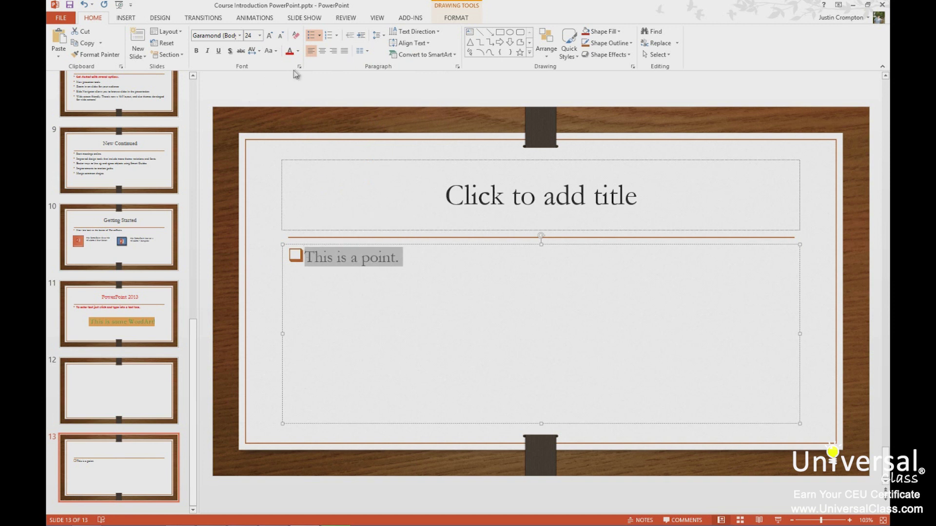
left_click(319, 35)
left_click(345, 184)
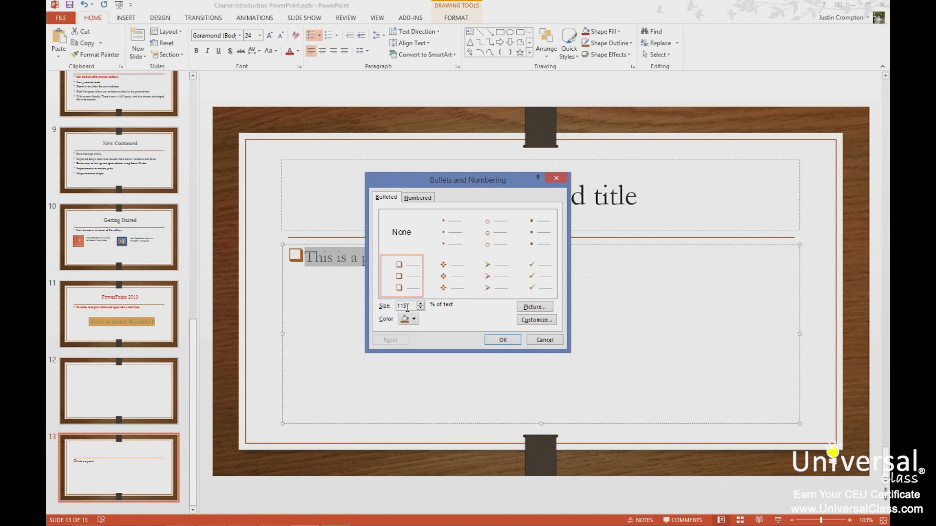
- Search Office.com clip art for 'rose' and insert the red rose picture as the bullet
left_click(533, 307)
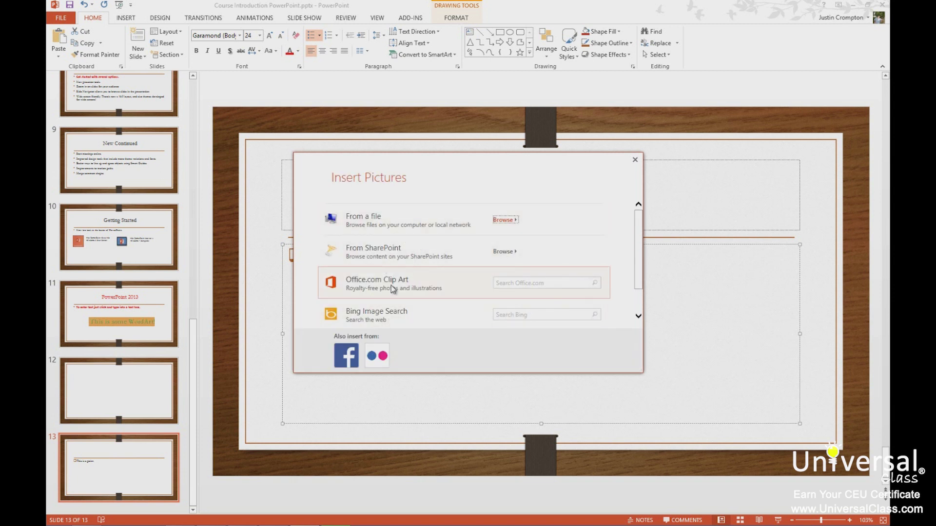
left_click(540, 283)
type("rose")
key("Return")
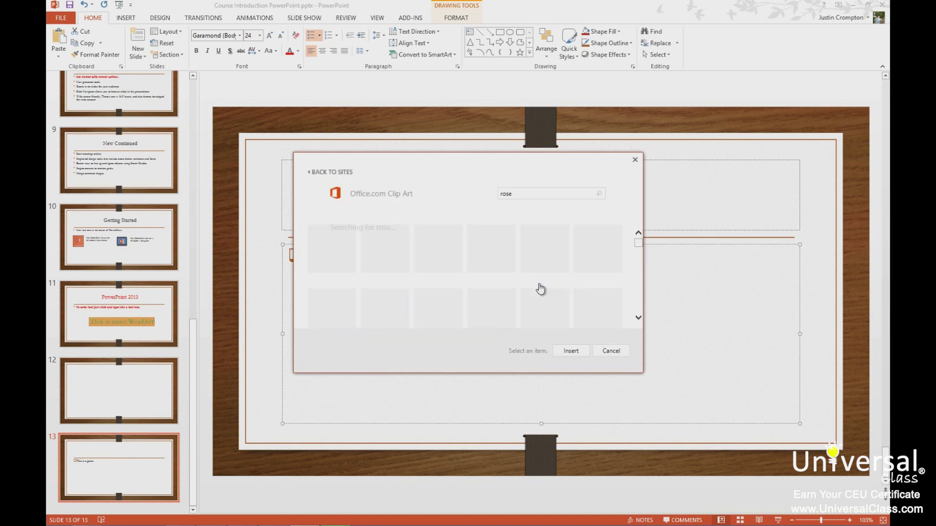
scroll(473, 317, "down", 1)
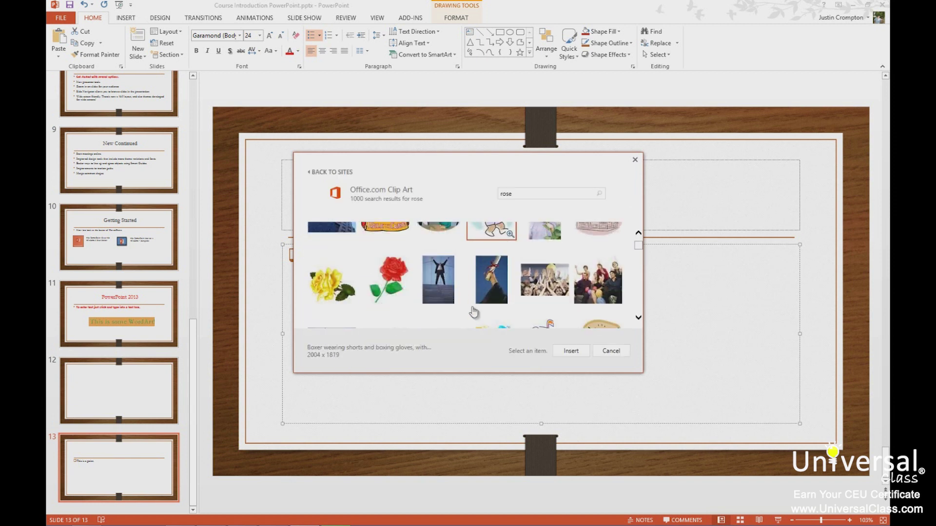
left_click(399, 291)
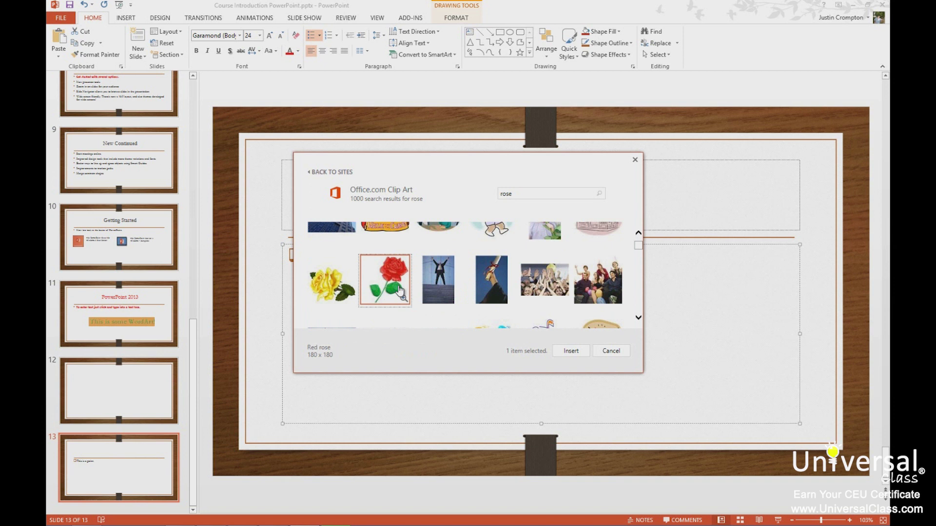
left_click(565, 352)
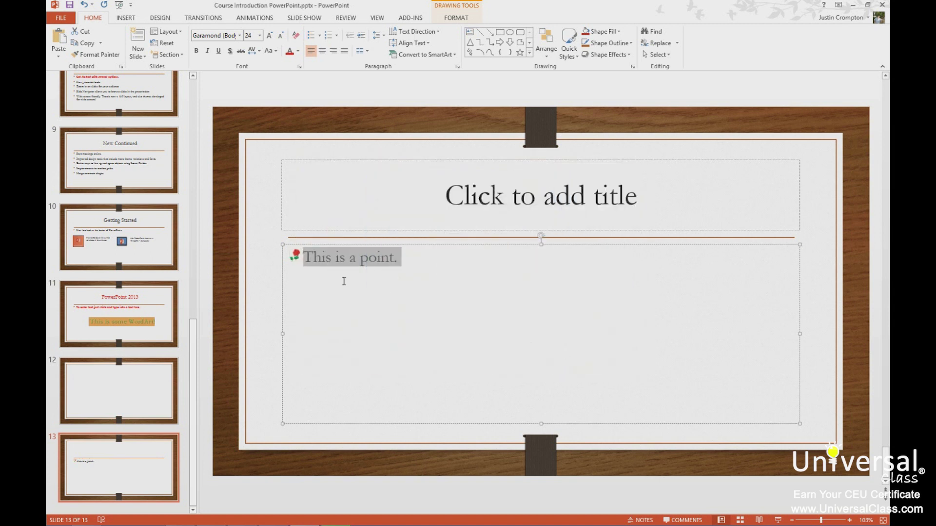
- Add a test level-2 line 'This is level 2.' under the point, then delete it
left_click(414, 264)
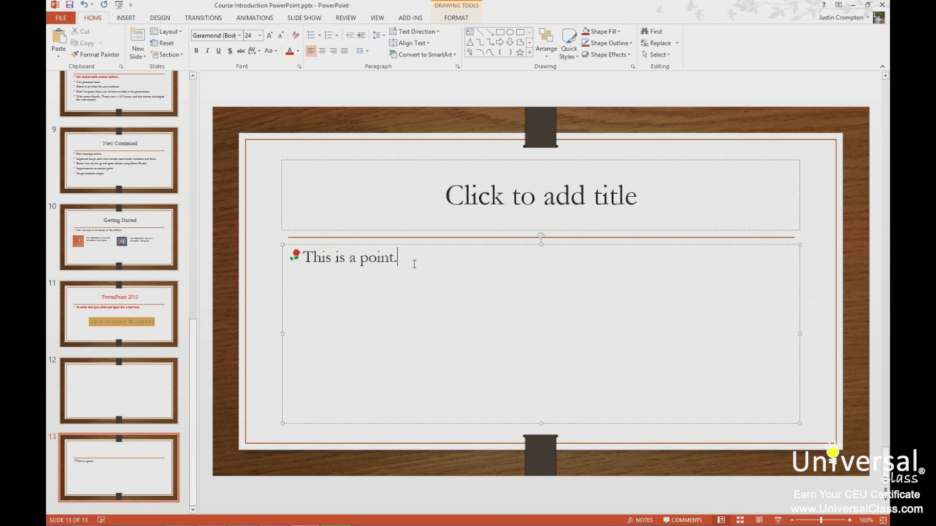
key("Return")
key("Tab")
type("This ie")
key("BackSpace")
key("BackSpace")
type("s level 2.")
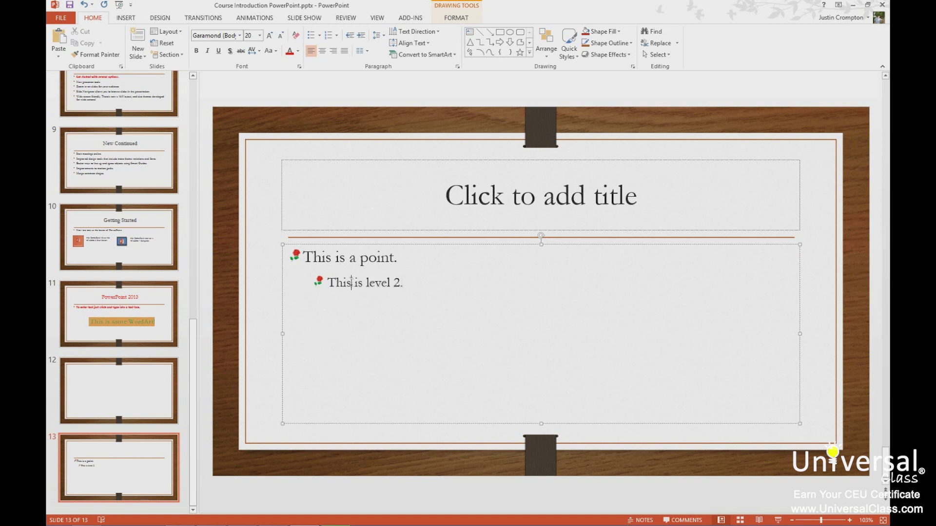
left_click(350, 265)
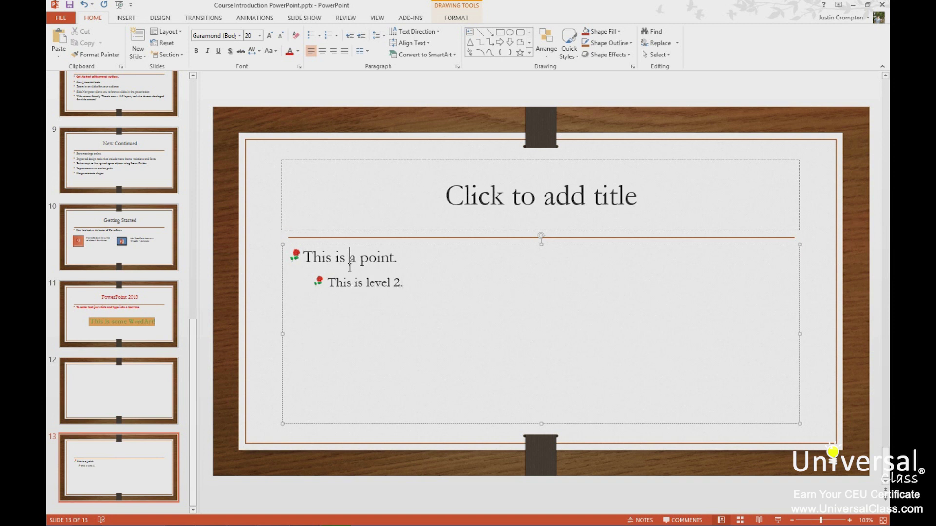
left_click(433, 282)
left_click_drag(400, 283, 328, 284)
key("BackSpace")
key("BackSpace")
- Change the point's bullet to a hollow circle
left_click_drag(407, 256, 262, 250)
left_click(319, 35)
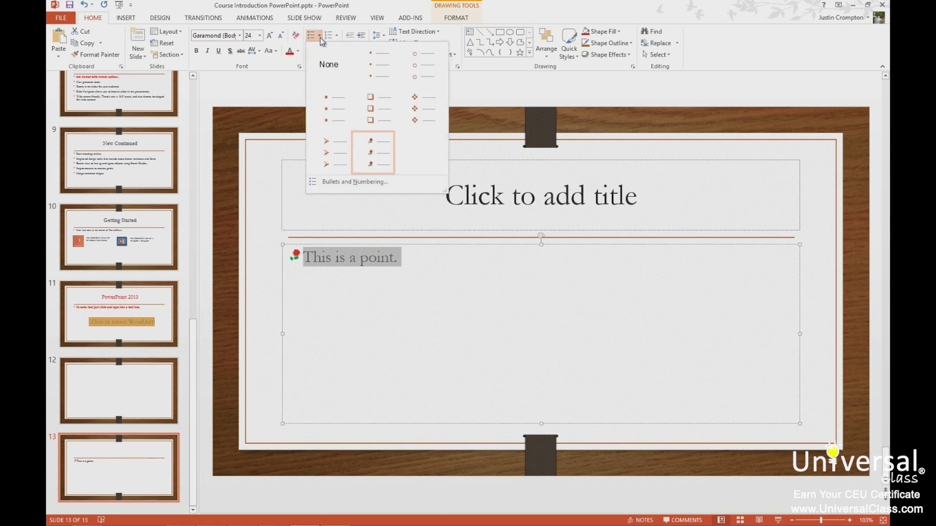
left_click(369, 182)
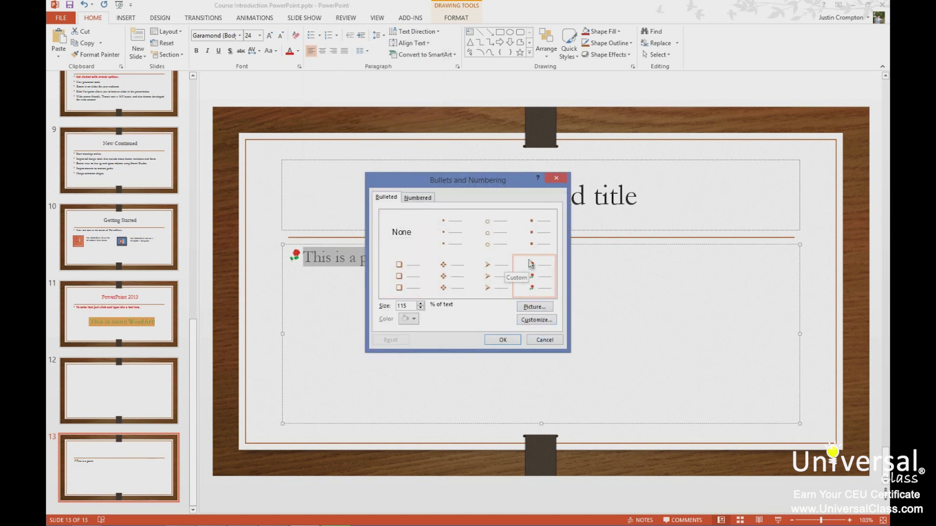
left_click(501, 248)
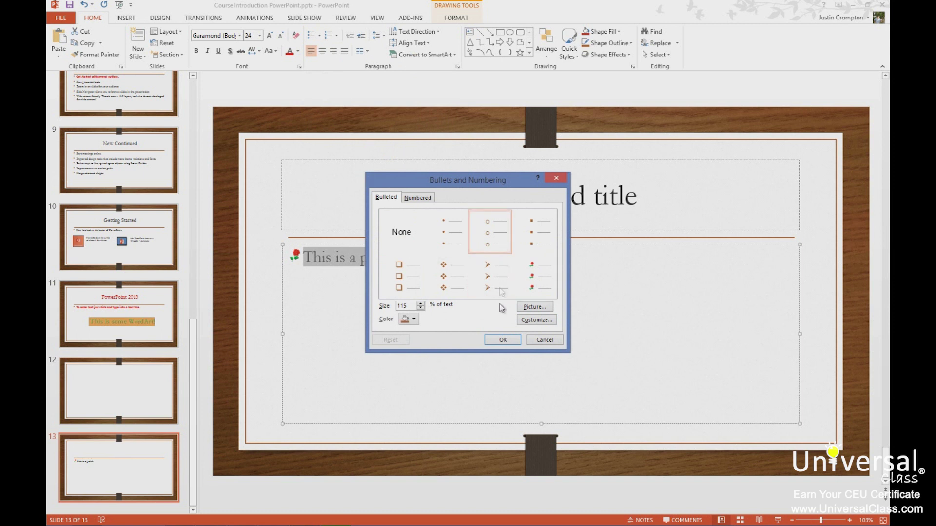
left_click(504, 341)
left_click(430, 255)
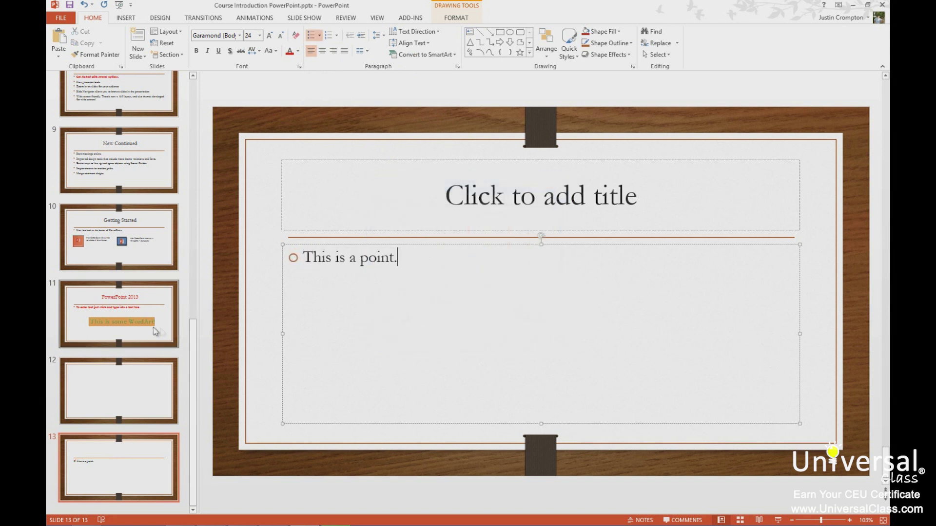
- Reopen Bullets and Numbering, pick the arrow style, and open the Symbol picker
left_click_drag(414, 263, 302, 257)
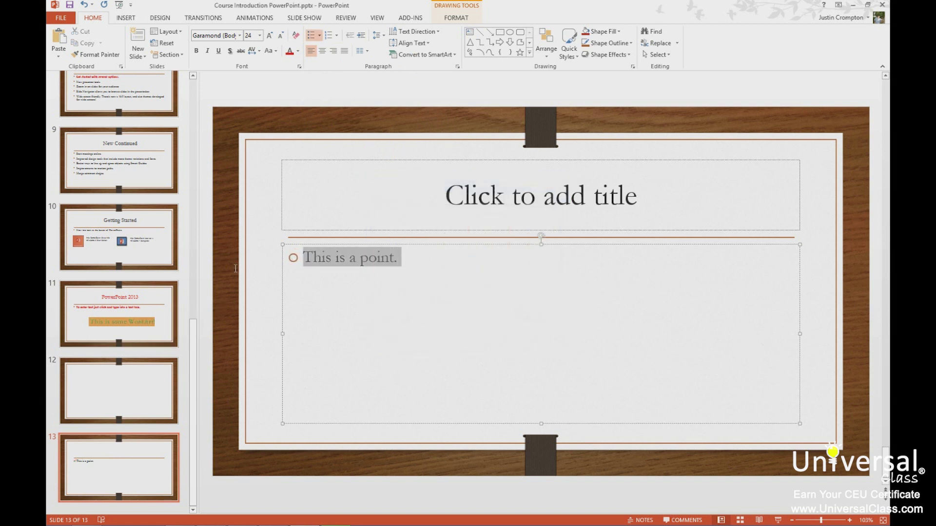
left_click(319, 36)
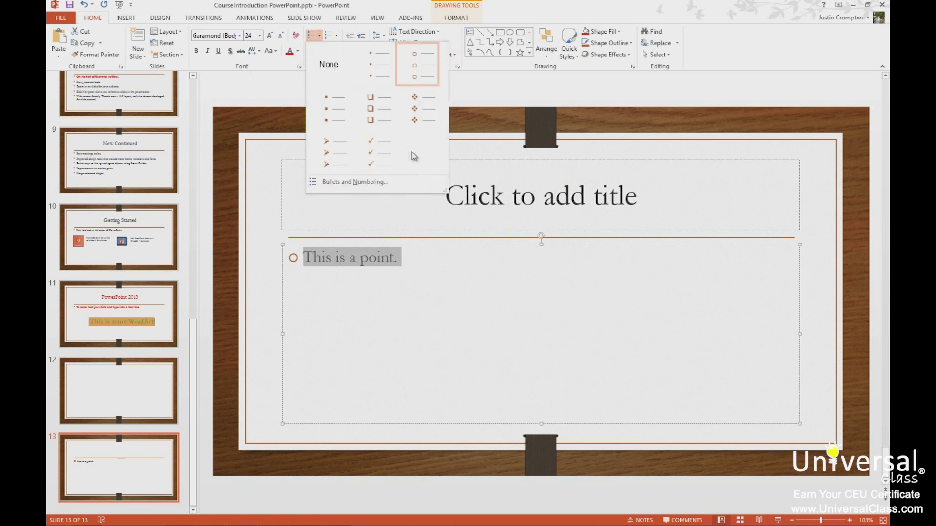
left_click(379, 182)
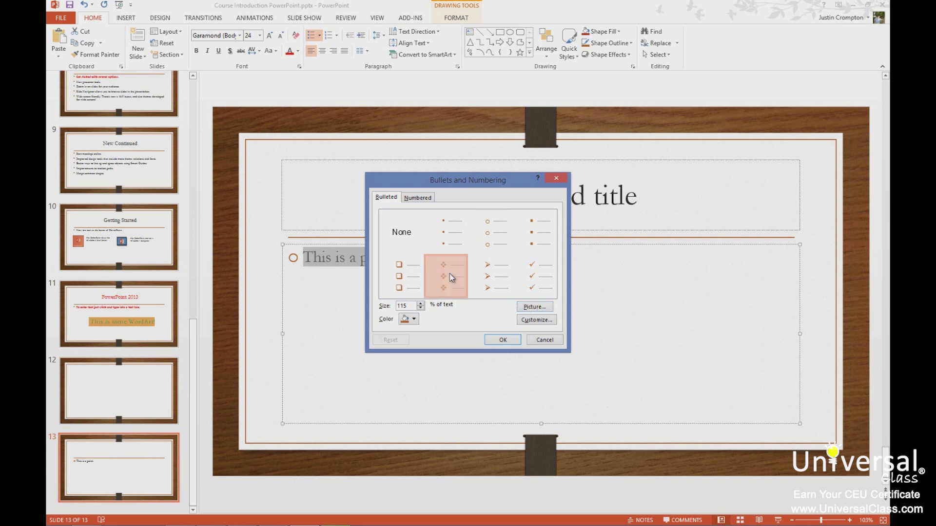
left_click(500, 277)
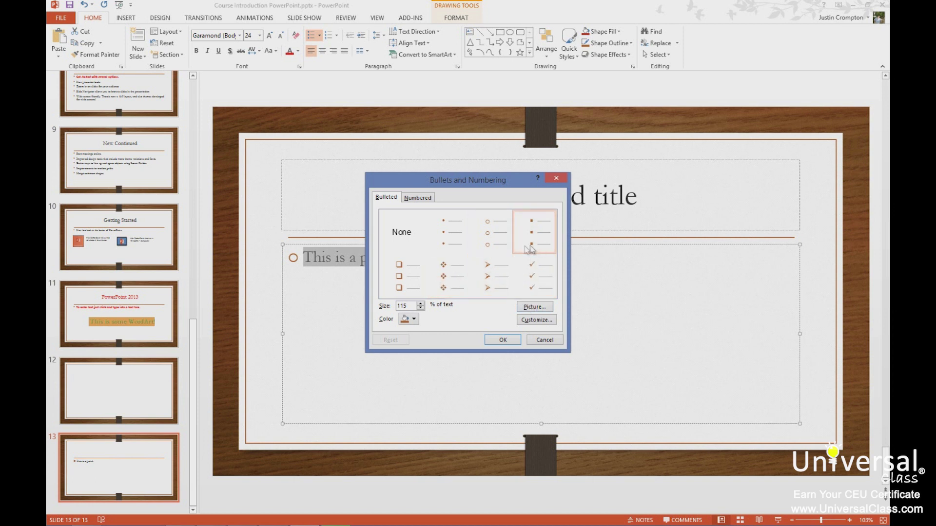
left_click(445, 238)
left_click(488, 281)
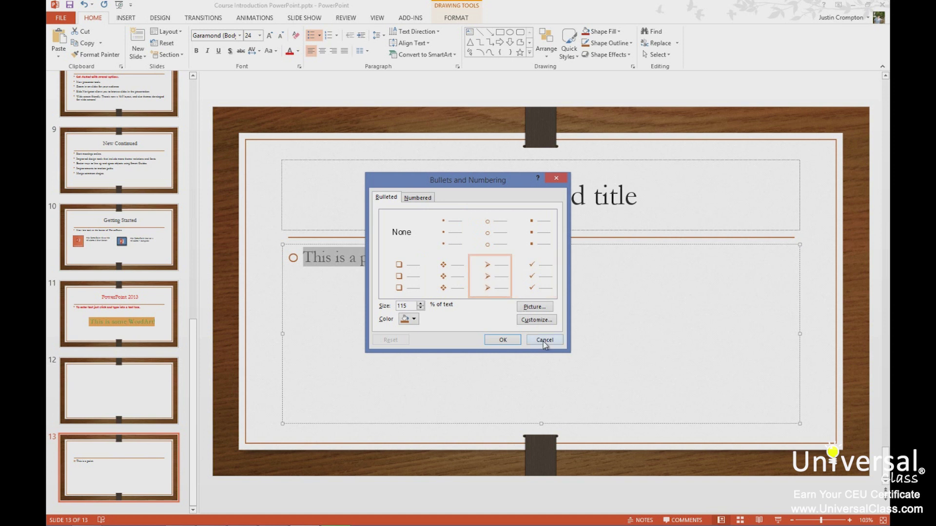
left_click(534, 321)
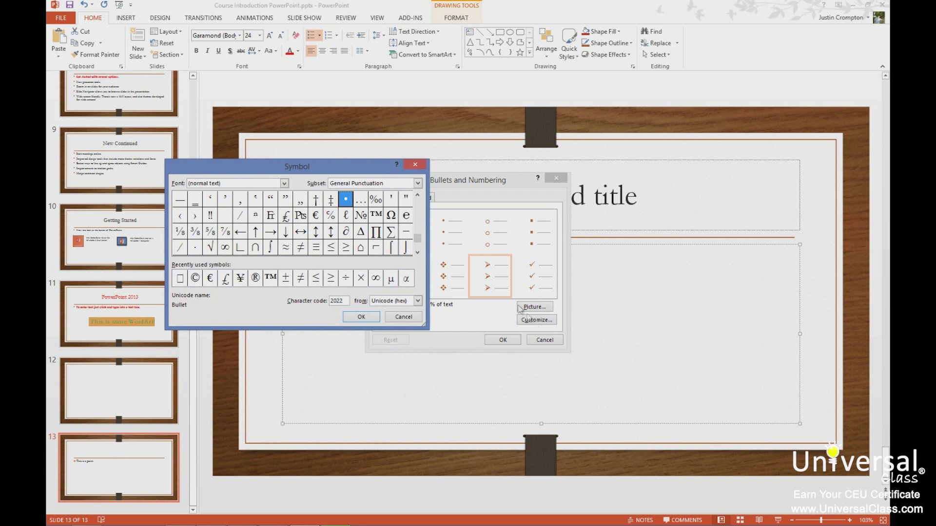
- Choose the ™ symbol and apply it as the bullet for 'This is a point.'
left_click(274, 283)
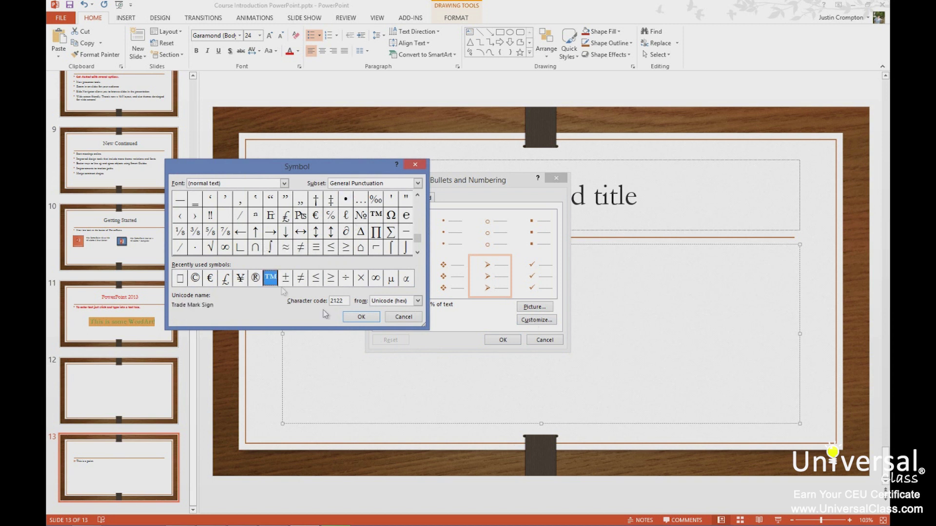
left_click(361, 317)
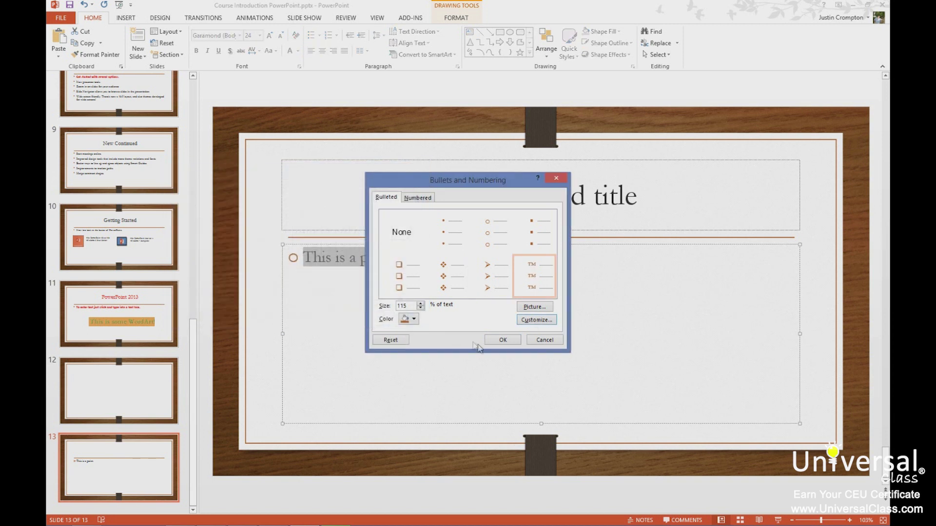
left_click(507, 341)
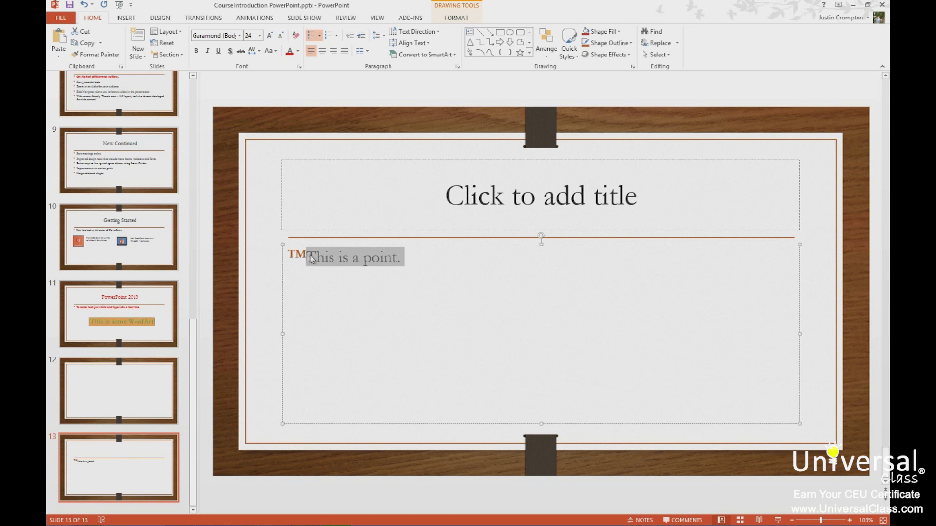
left_click(415, 259)
left_click_drag(415, 259, 284, 263)
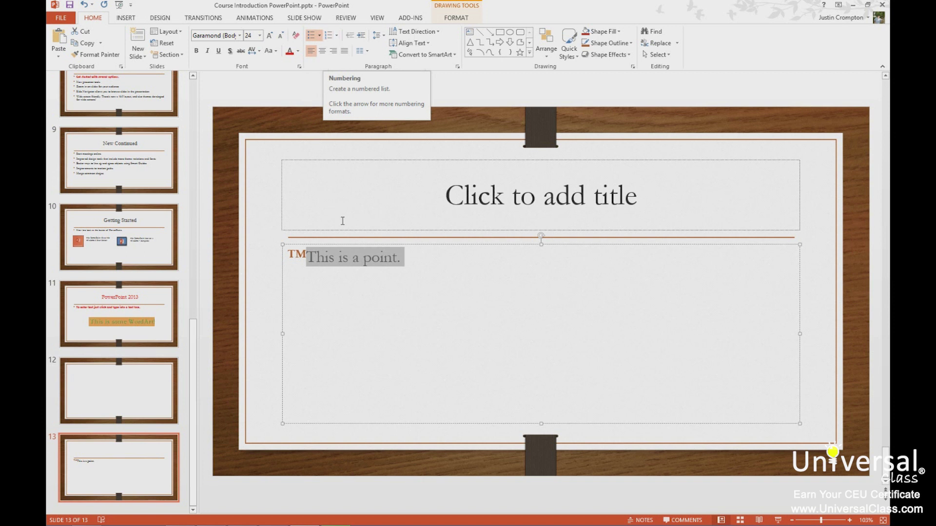
- Number 'This is a point.' in the 1. 2. 3. style
left_click(426, 257)
left_click_drag(426, 256, 271, 257)
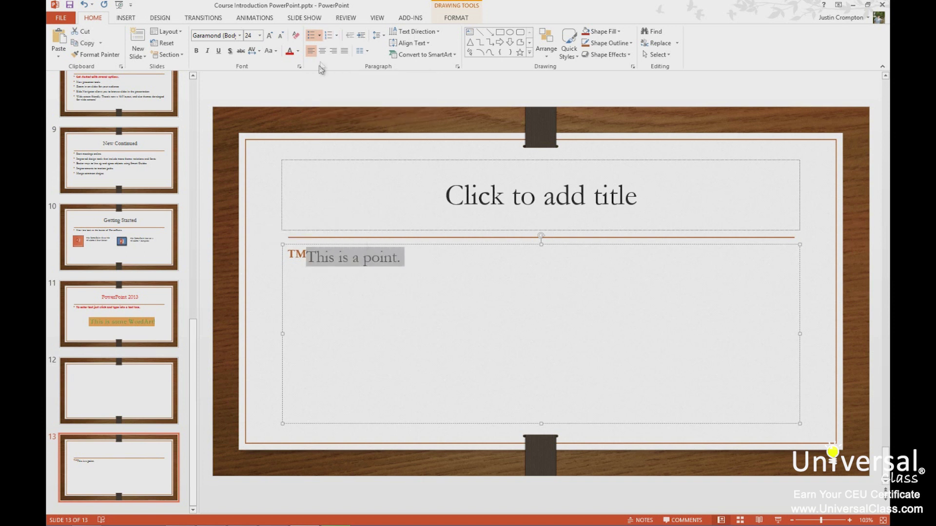
left_click(336, 35)
left_click(396, 66)
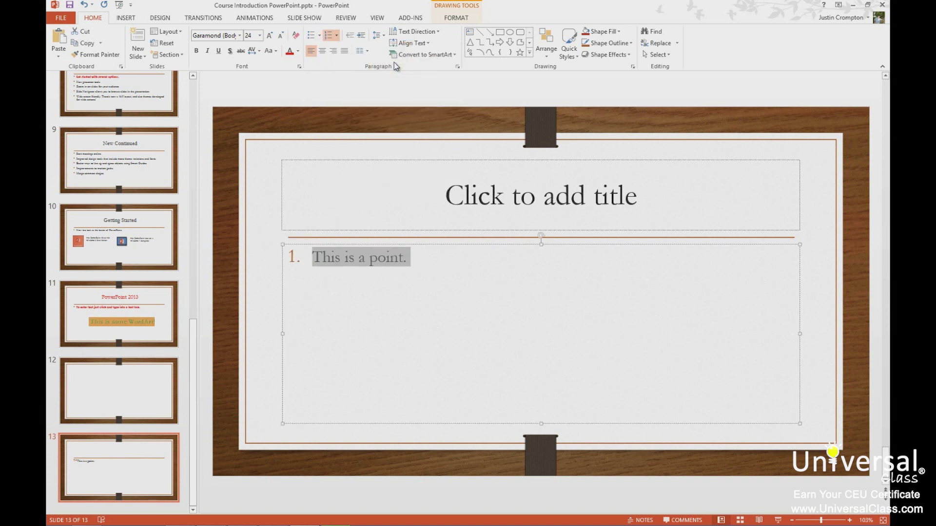
- Start an empty numbered item 2 and exit the slide show
left_click(429, 257)
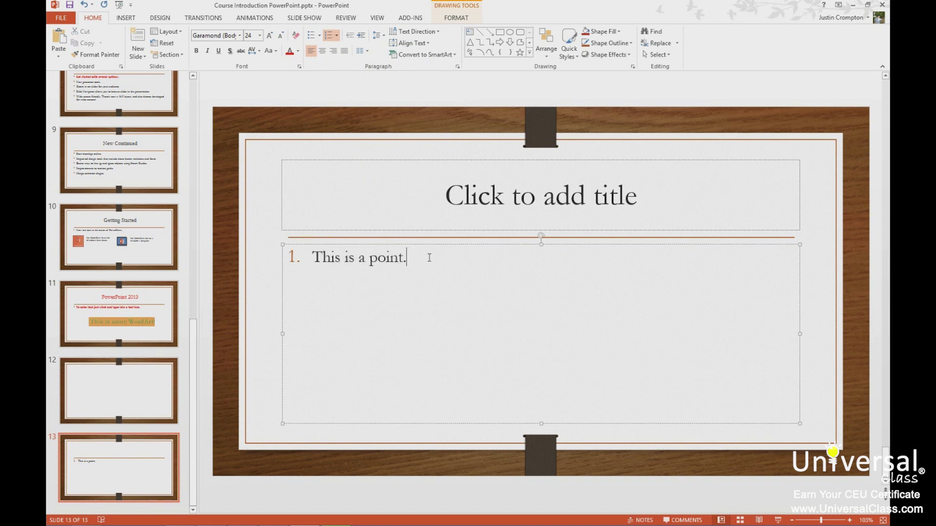
key("Return")
type("Ti")
key("BackSpace")
key("BackSpace")
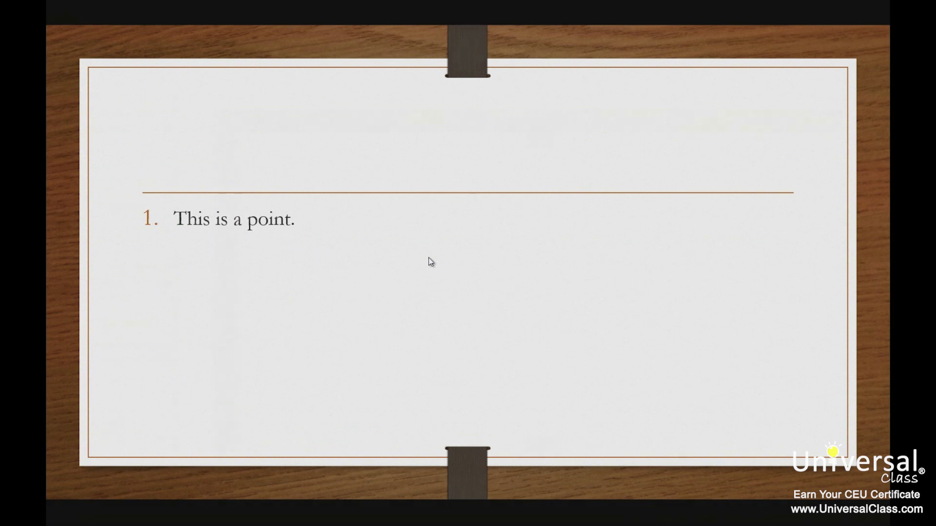
key("Escape")
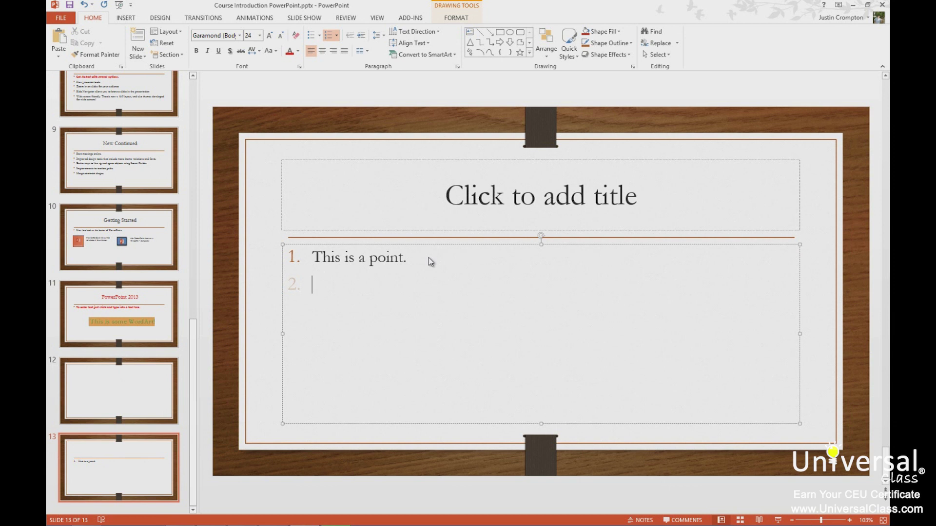
- Try demoted lines 'This is level 2.' and 'This is level 3.', then undo them
key("Tab")
type("This is level 2.")
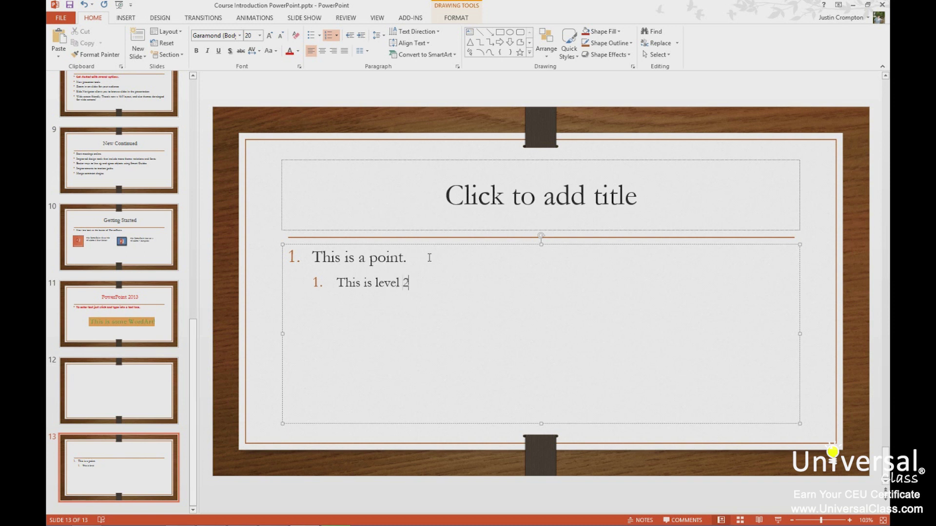
key("Return")
key("Tab")
type("This is level 3.")
key("ctrl+z")
key("ctrl+z")
key("ctrl+z")
key("ctrl+z")
key("ctrl+z")
key("ctrl+z")
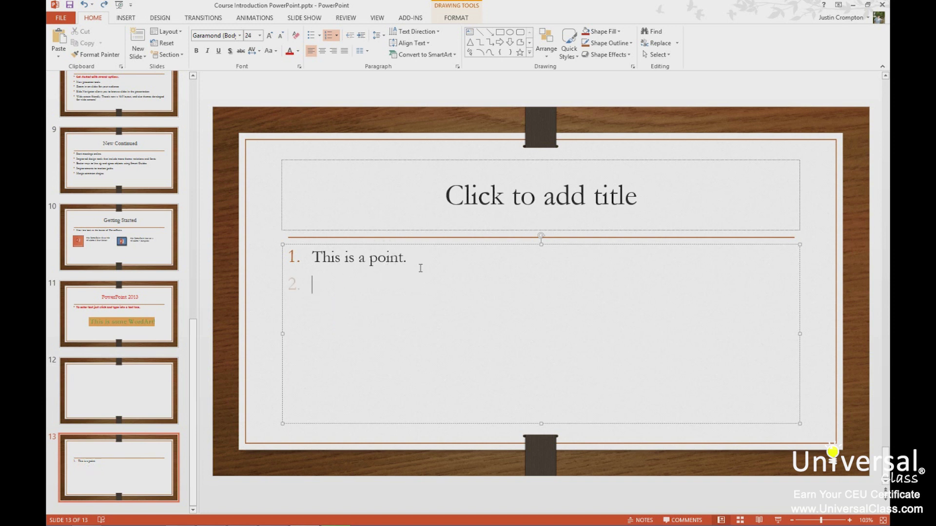
- Check the Bullets and Numbering settings without changes, then remove the empty second numbered line
left_click(337, 36)
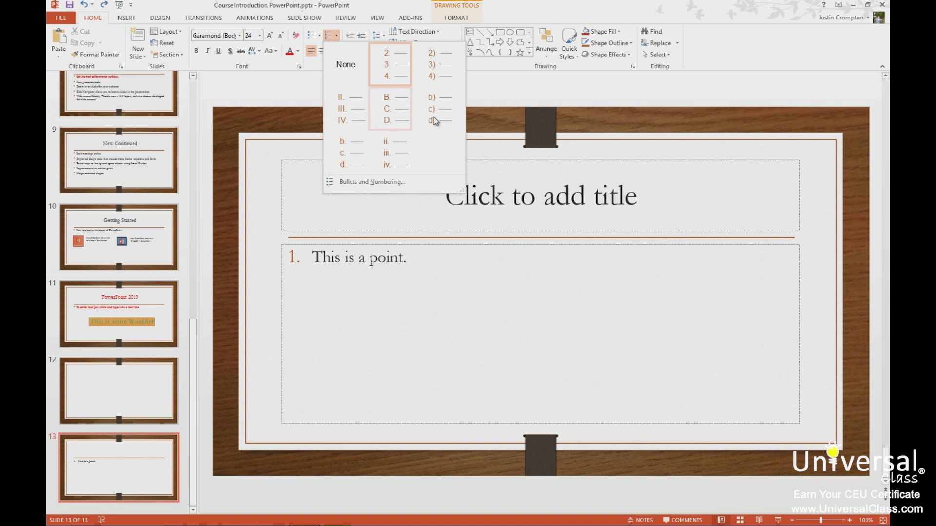
left_click(396, 182)
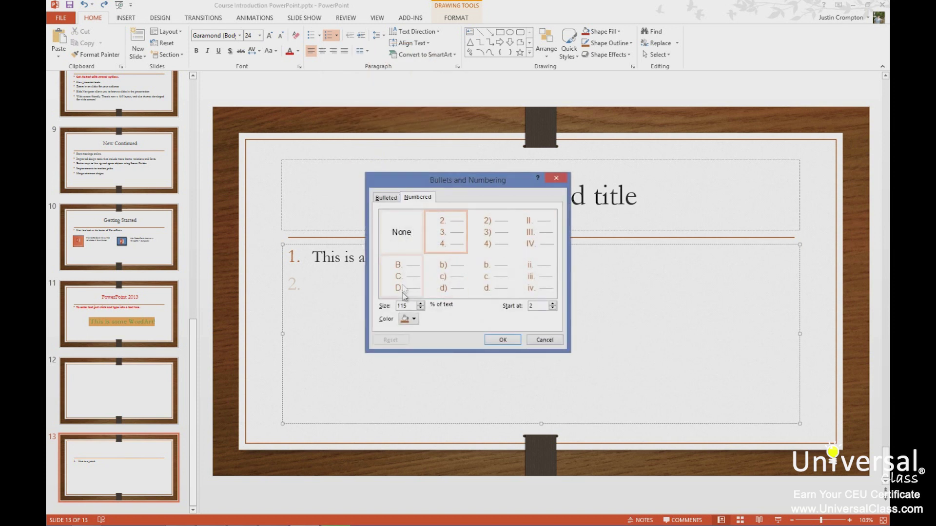
left_click(541, 341)
key("BackSpace")
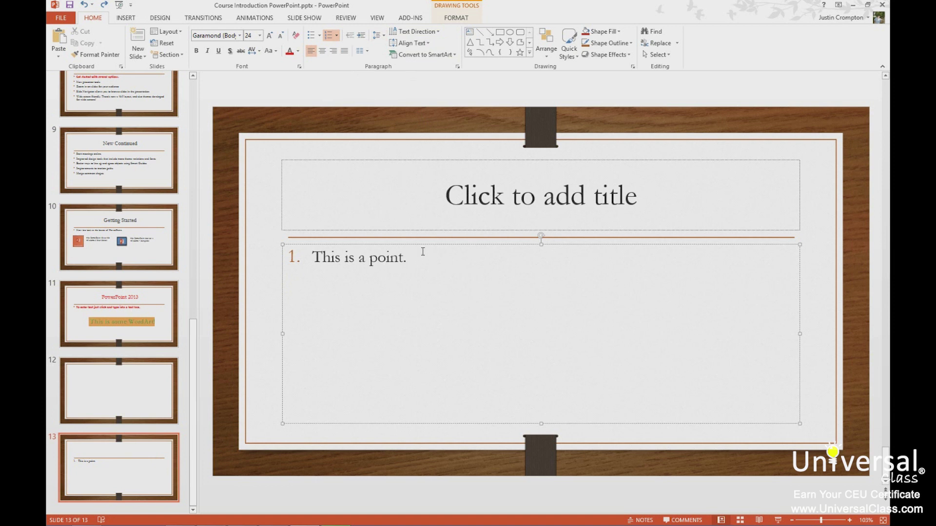
- Add numbered items 'This is point 2.', 'Point 3' and 'Point 4' below the first point
key("Return")
type("This is point 2.")
key("Return")
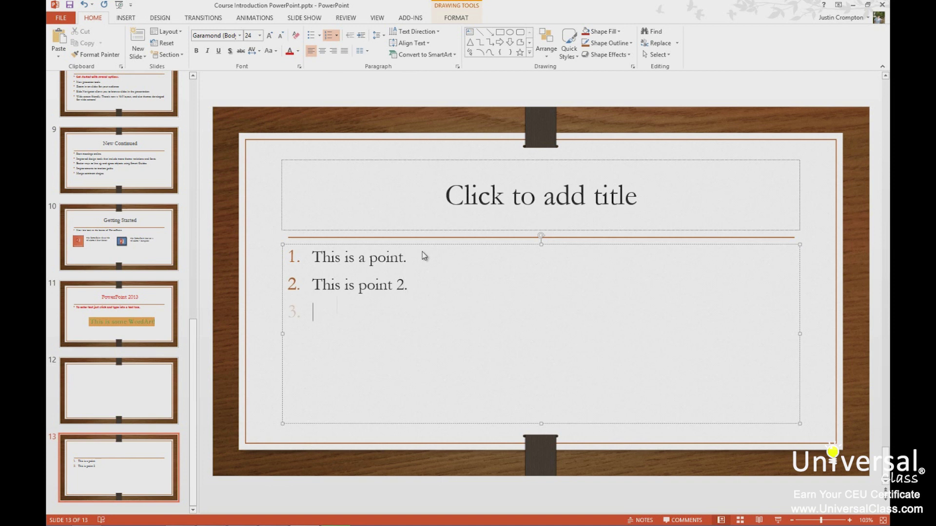
type("Point 3")
key("Return")
type("Pio")
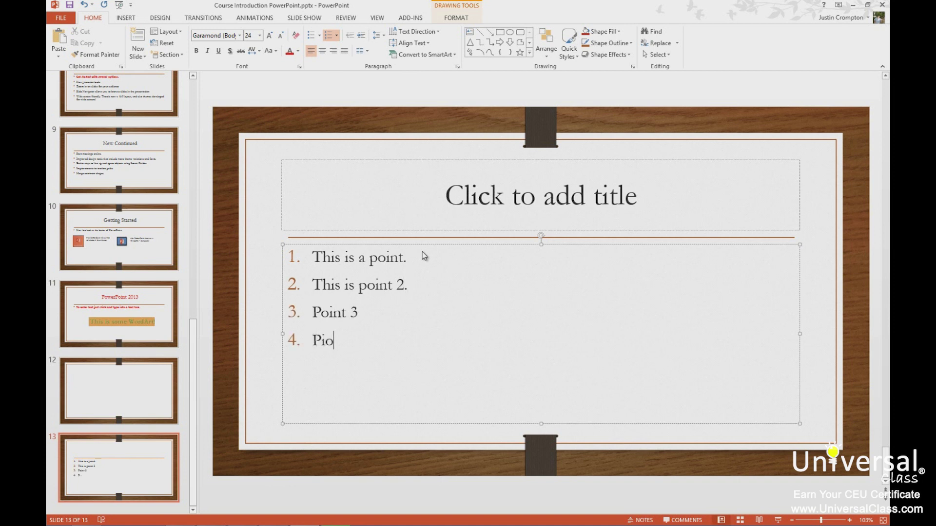
key("BackSpace")
key("BackSpace")
type("oint 5")
key("BackSpace")
type("4")
key("Return")
key("BackSpace")
right_click(140, 510)
- Add slide 14 and start a numbered list reading 'This is Point 5.'
left_click(160, 490)
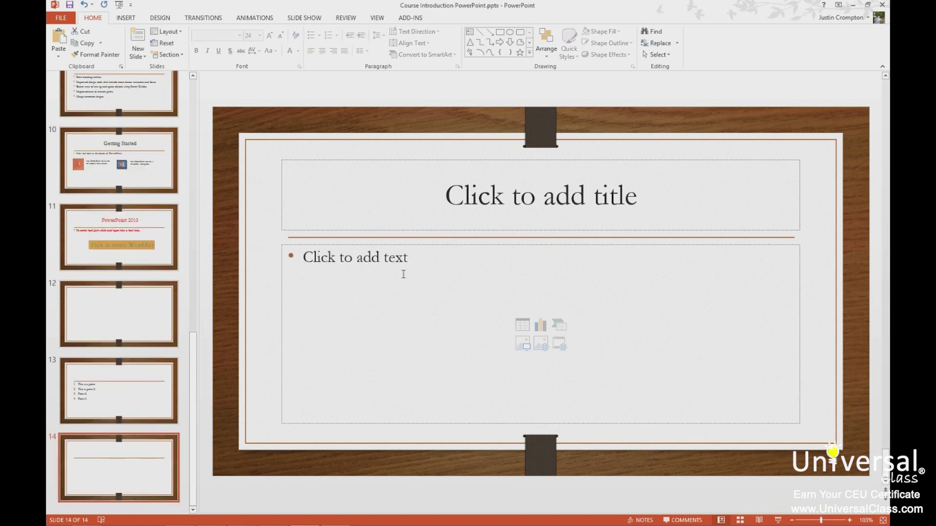
left_click(408, 268)
left_click(330, 35)
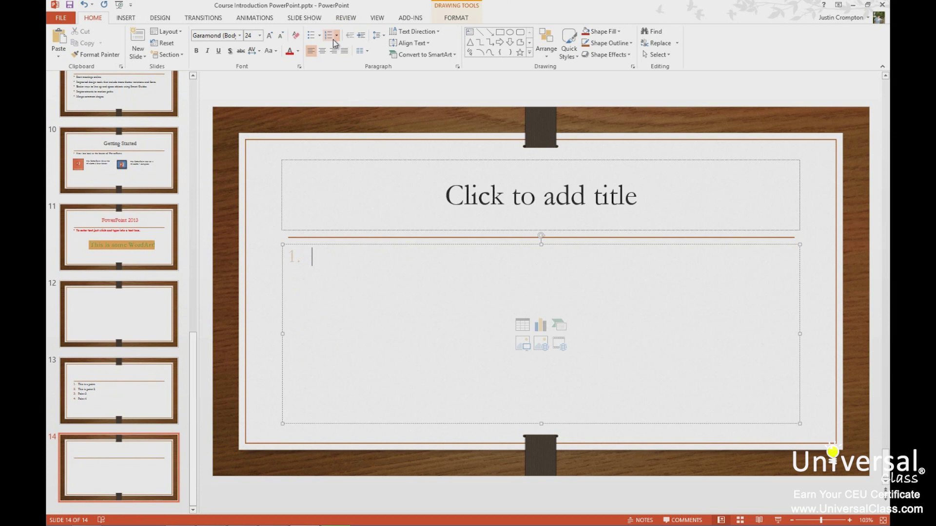
type("This is pio")
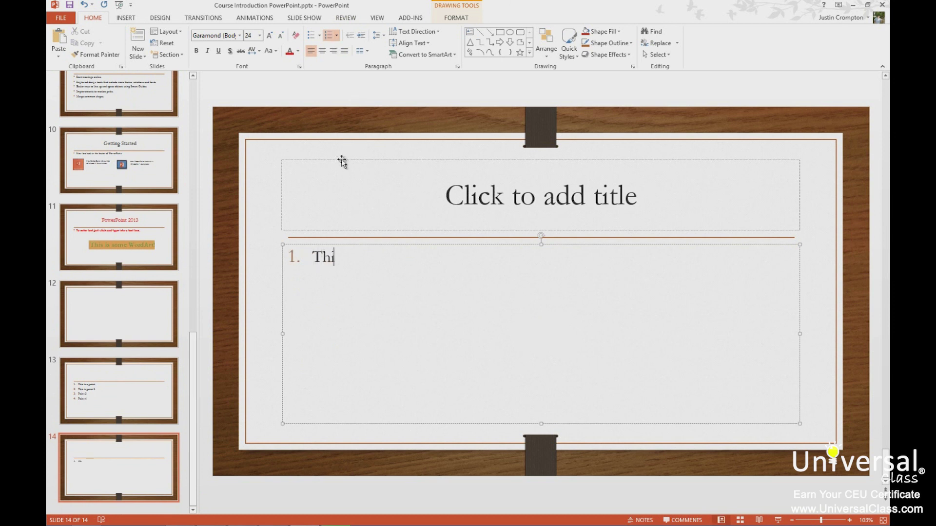
key("BackSpace")
key("BackSpace")
key("BackSpace")
type("Point 5.")
- Make the list start numbering at 5 and begin the next numbered item
left_click_drag(419, 259, 312, 257)
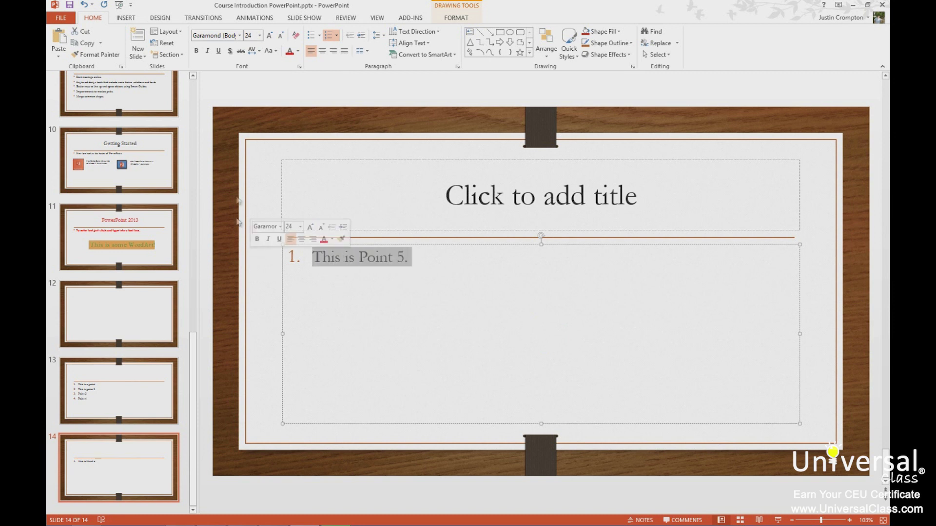
left_click(338, 35)
left_click(358, 186)
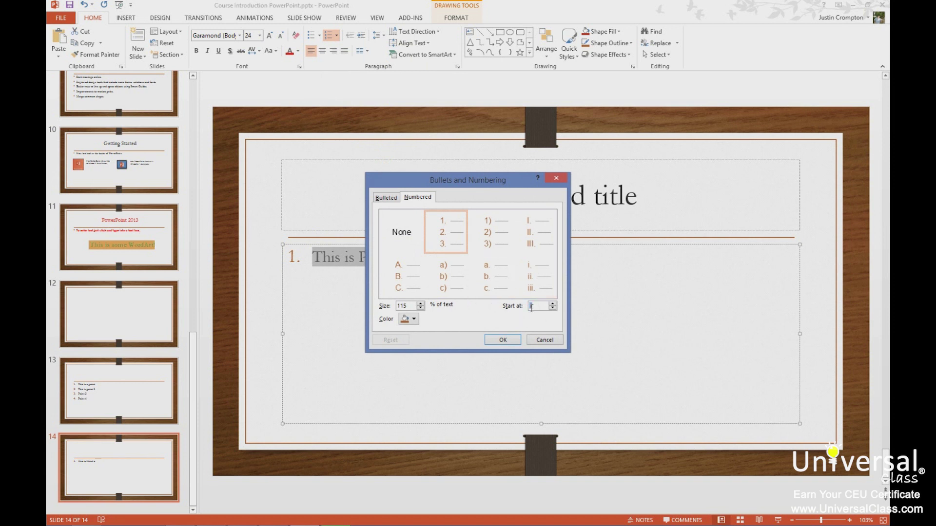
type("5")
key("Return")
left_click(459, 256)
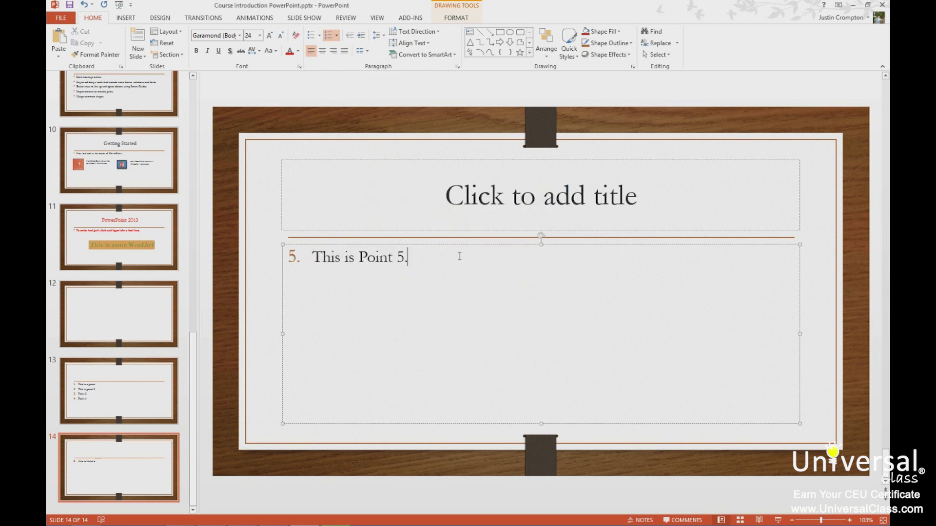
key("Return")
- Add numbered item 'This point 6.' to the list
left_click(335, 34)
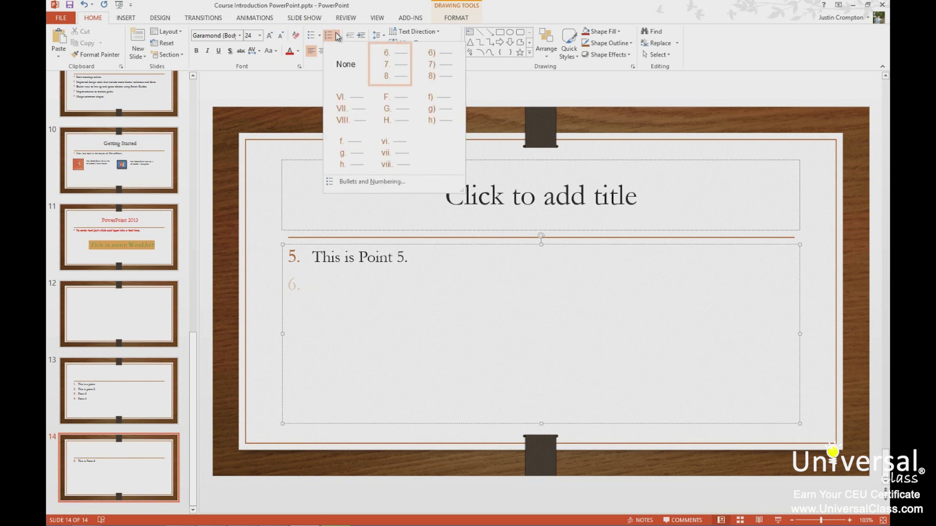
left_click(378, 183)
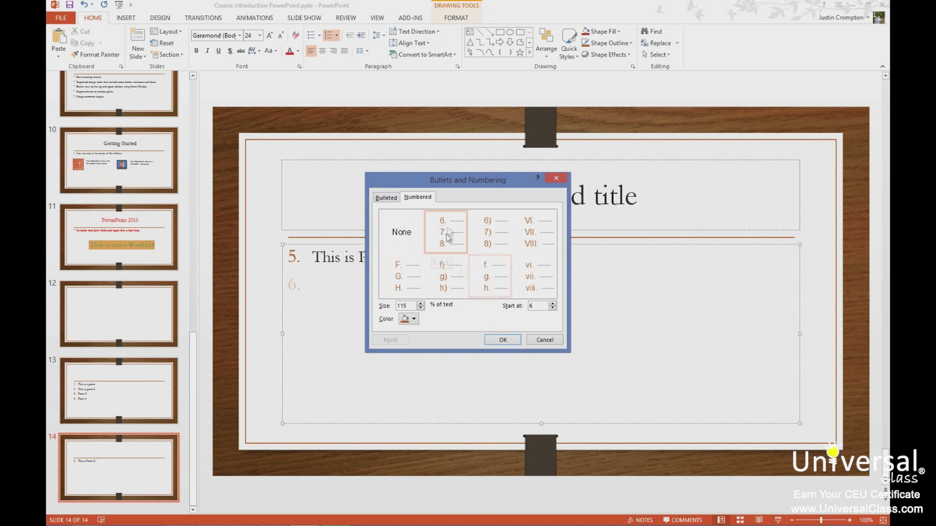
left_click(509, 344)
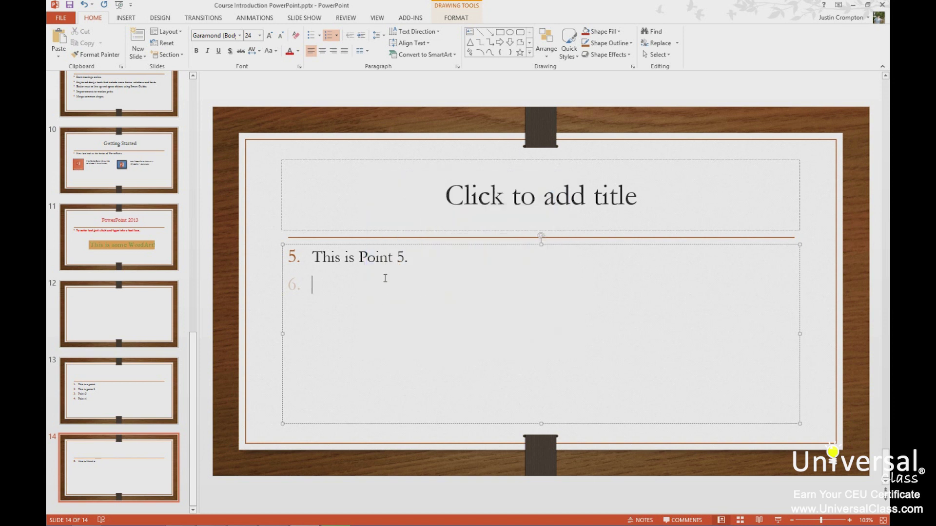
type("This point ")
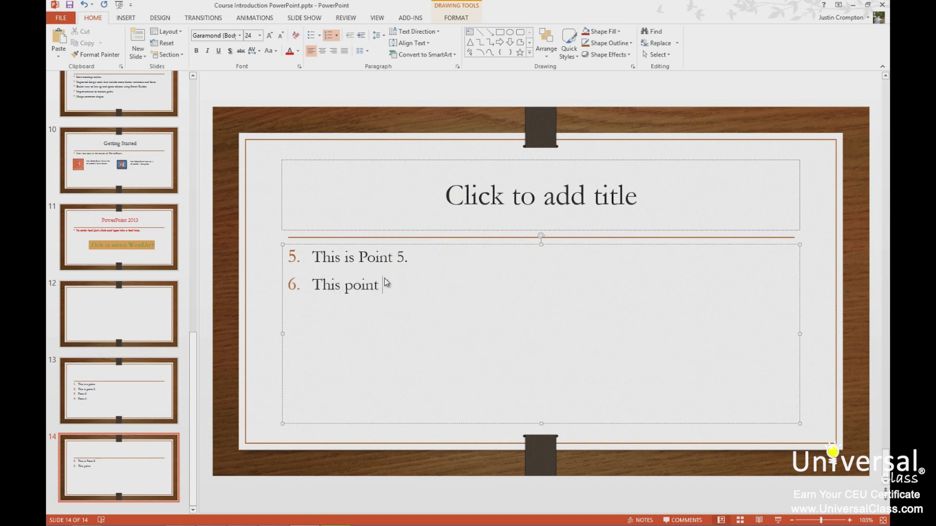
type("6.")
key("Return")
- Add the indented sub-item 'This is sub Point 1.' under point 6
left_click(336, 35)
left_click(360, 184)
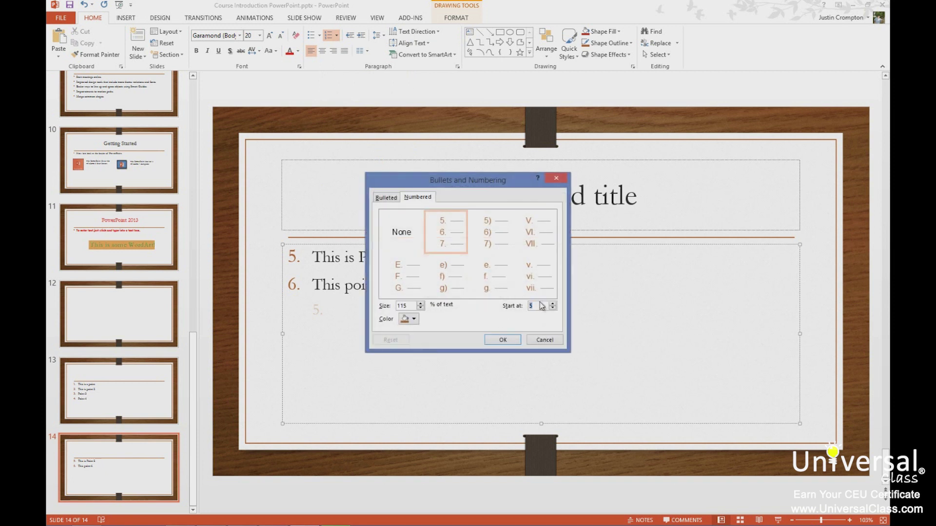
key("Return")
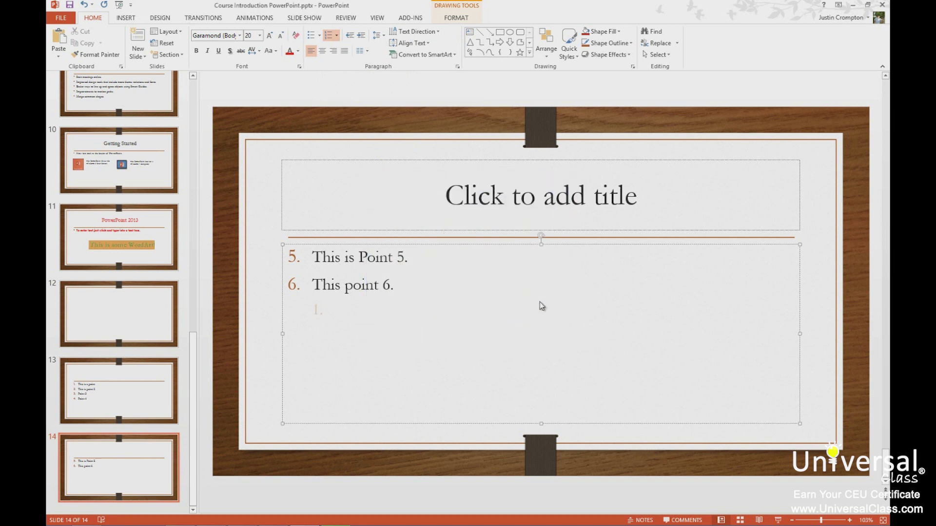
type("This is sub Point 1.")
key("Return")
- Promote the next line to top level and add 'This is point 7.'
key("shift+Tab")
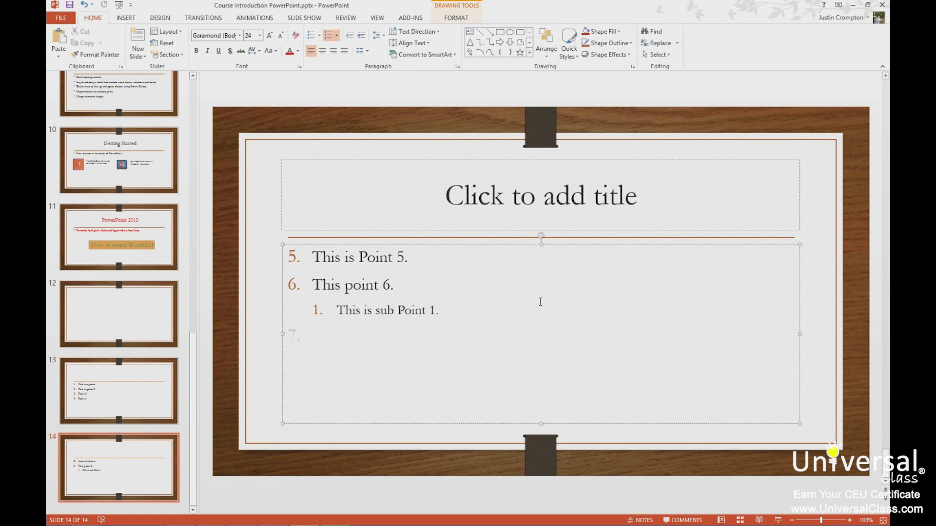
type("This is point 7.")
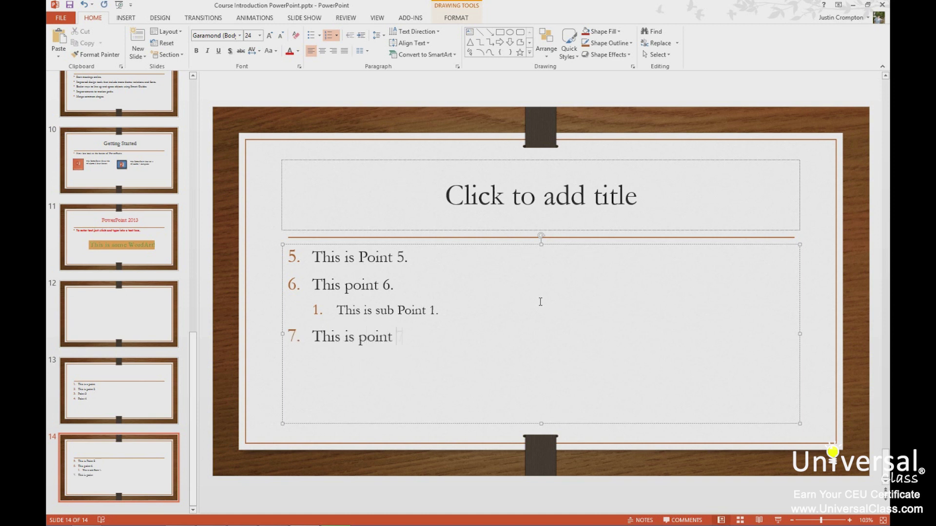
key("Return")
key("Tab")
left_click_drag(458, 310, 288, 321)
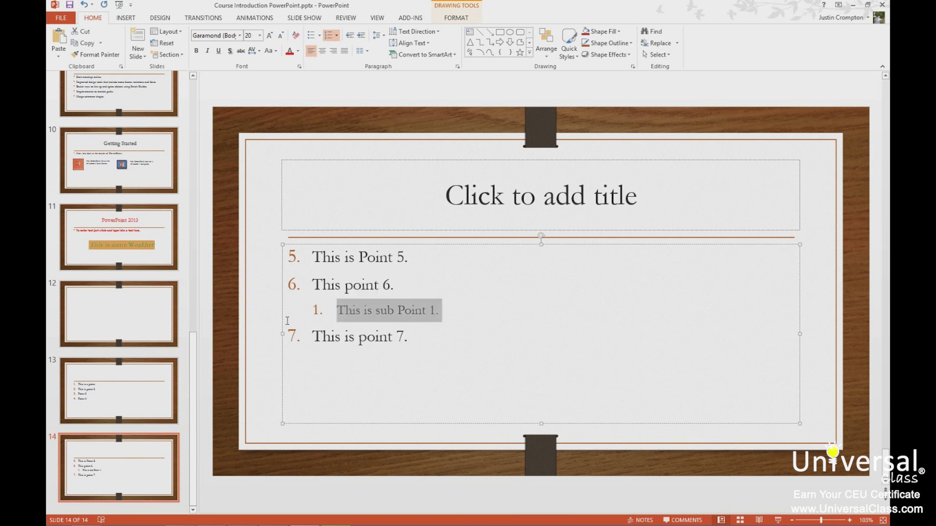
- Change 'This is sub Point 1.' from number 1 to a round bullet
left_click(312, 36)
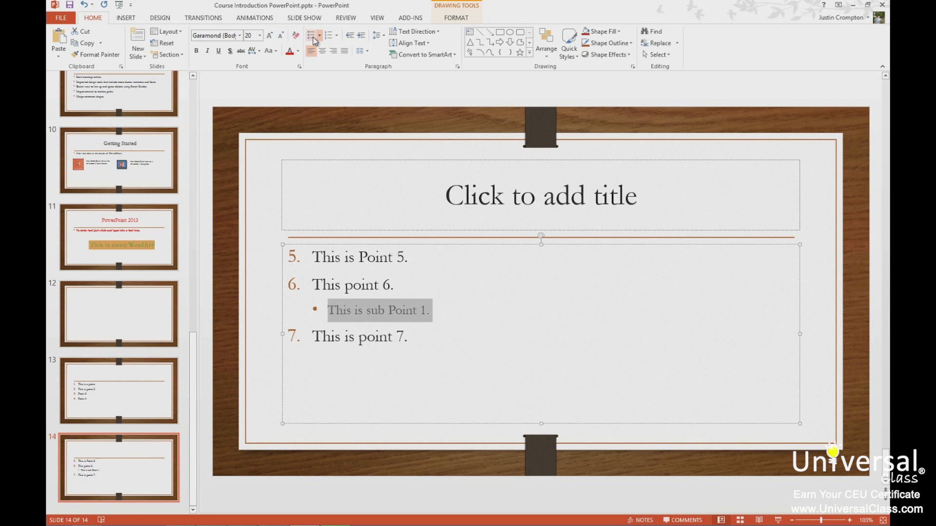
left_click(398, 284)
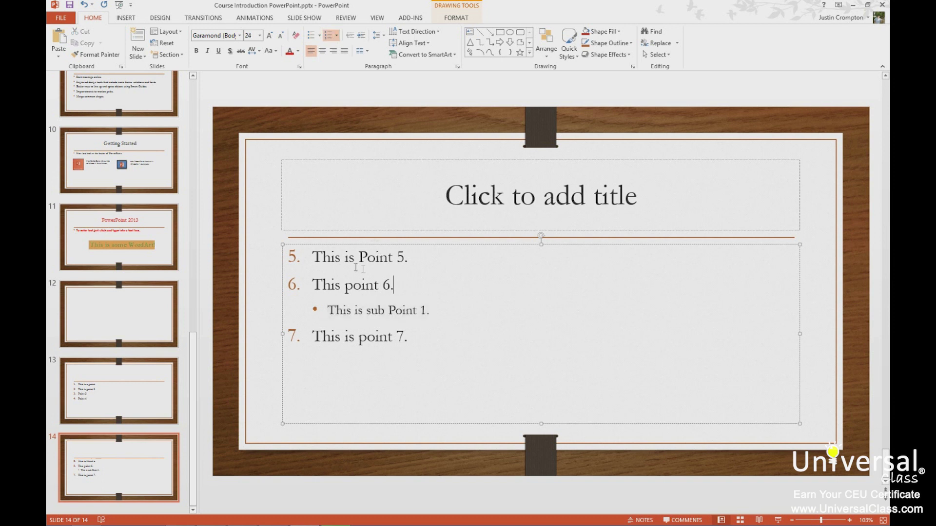
left_click_drag(356, 267, 392, 285)
left_click_drag(429, 311, 333, 312)
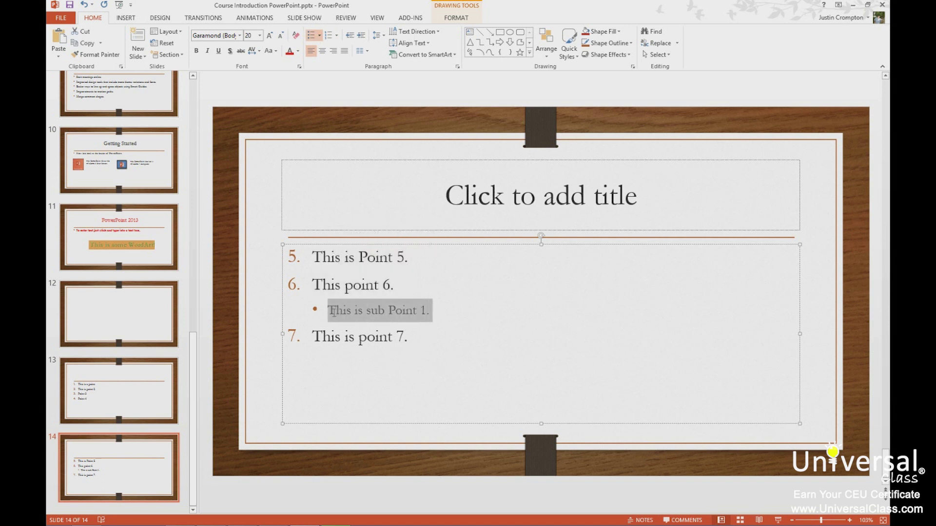